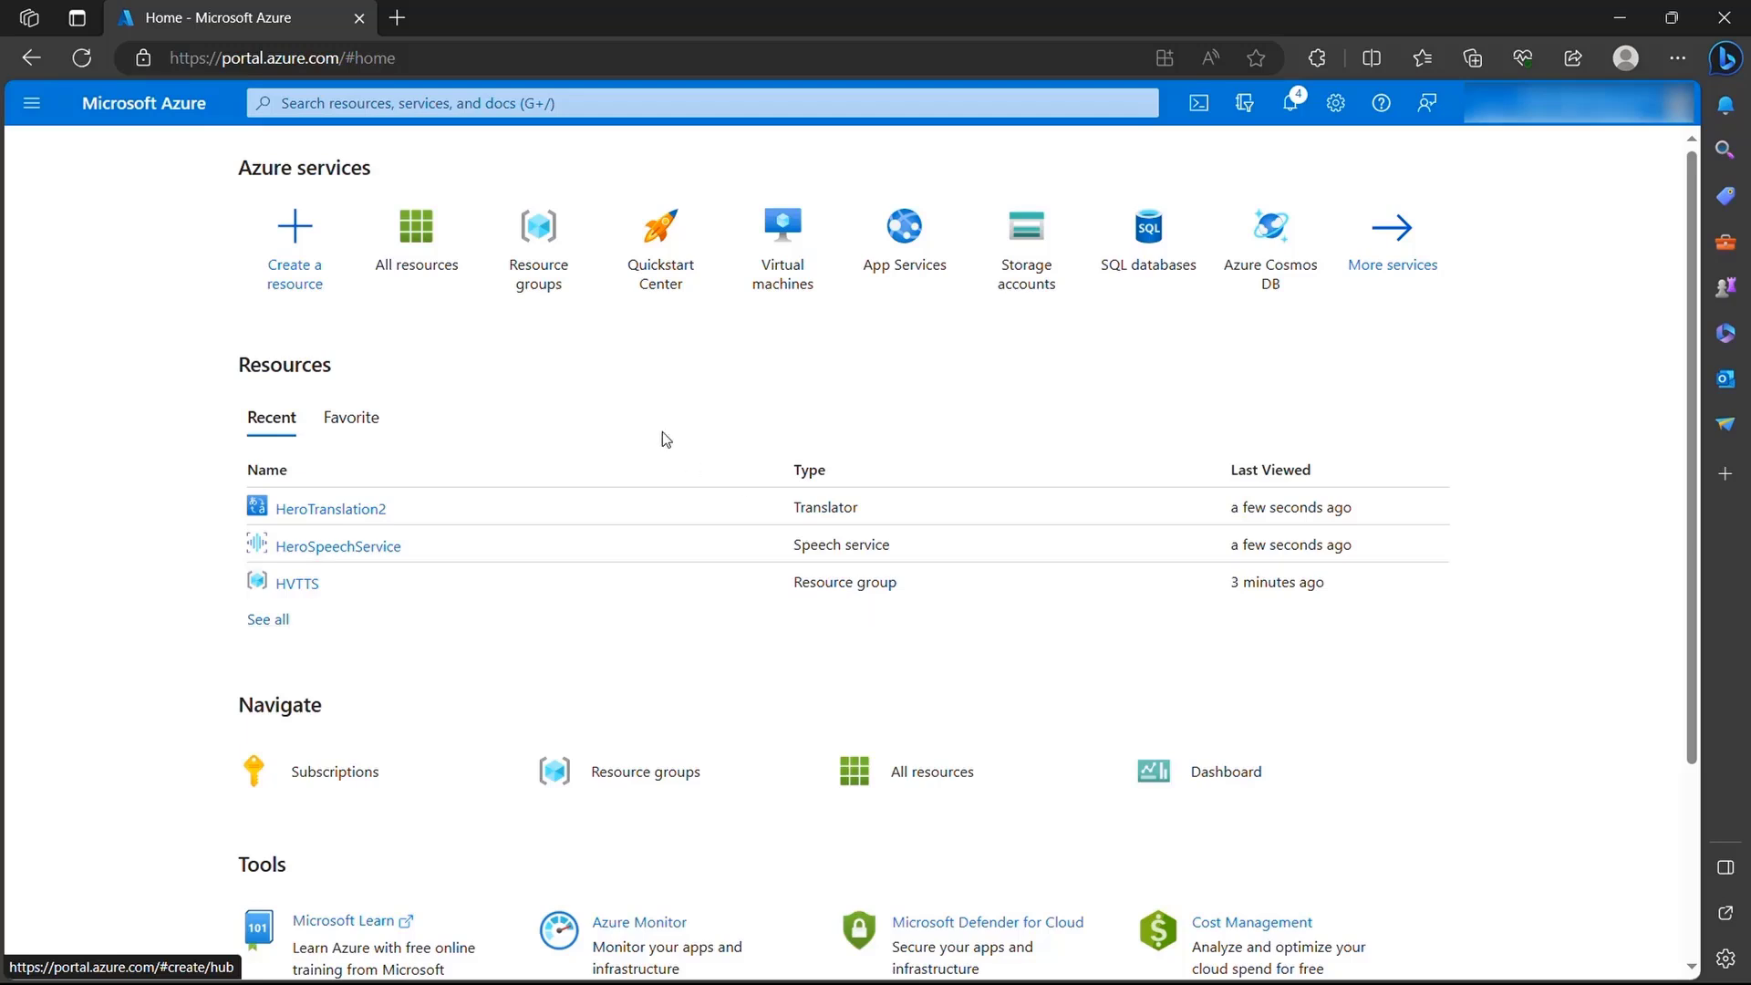
- Fill in and review a new resource group named HeroResourceGroup in the East US region, and return to the portal home page
{"action": "left_click", "coordinate": [544, 223]}
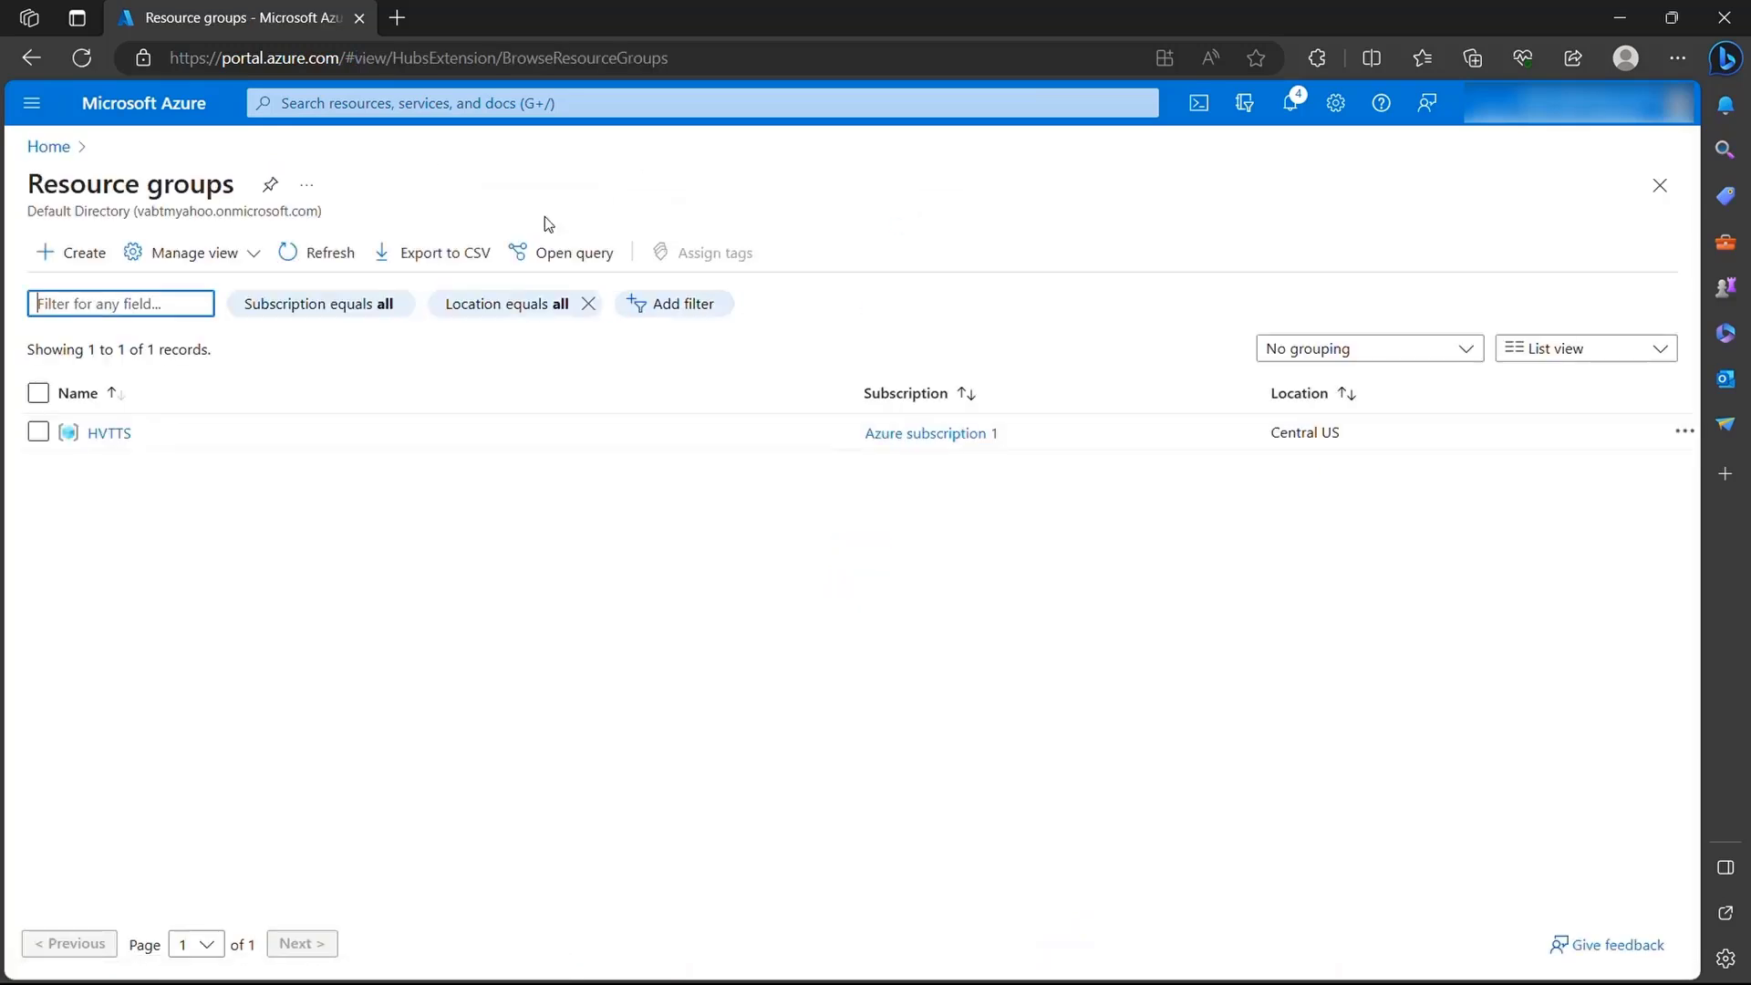
{"action": "left_click", "coordinate": [84, 254]}
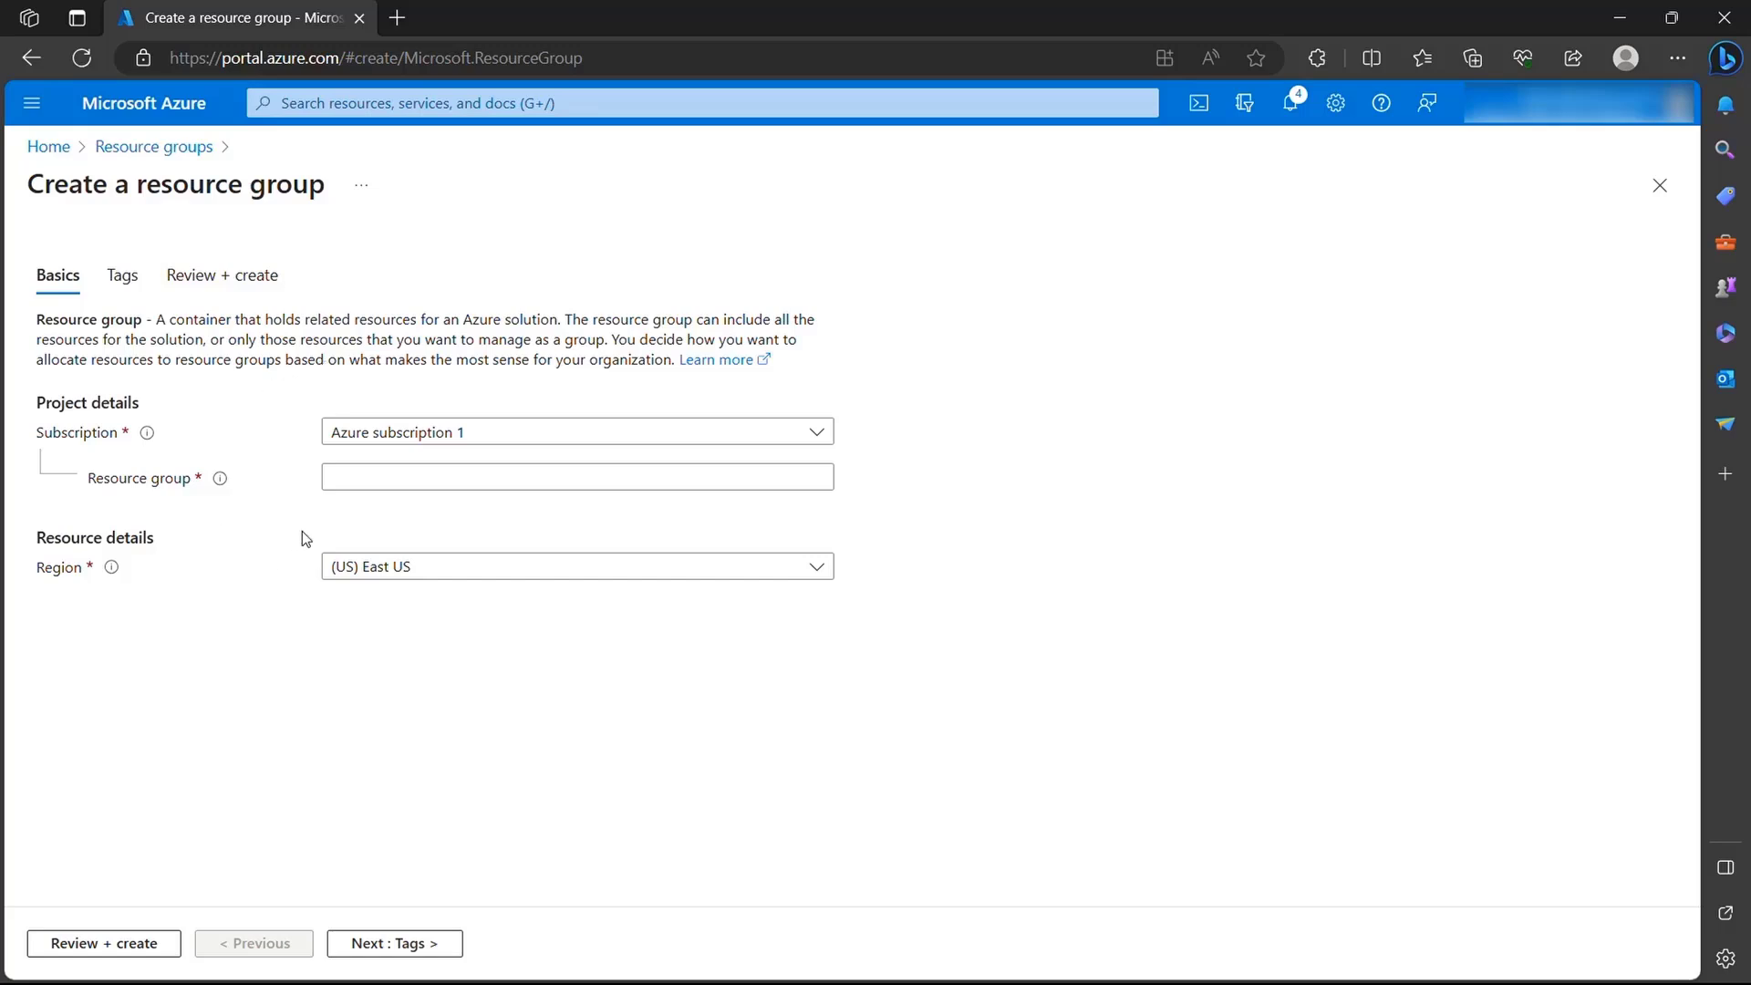
{"action": "left_click", "coordinate": [348, 468]}
{"action": "left_click", "coordinate": [347, 472]}
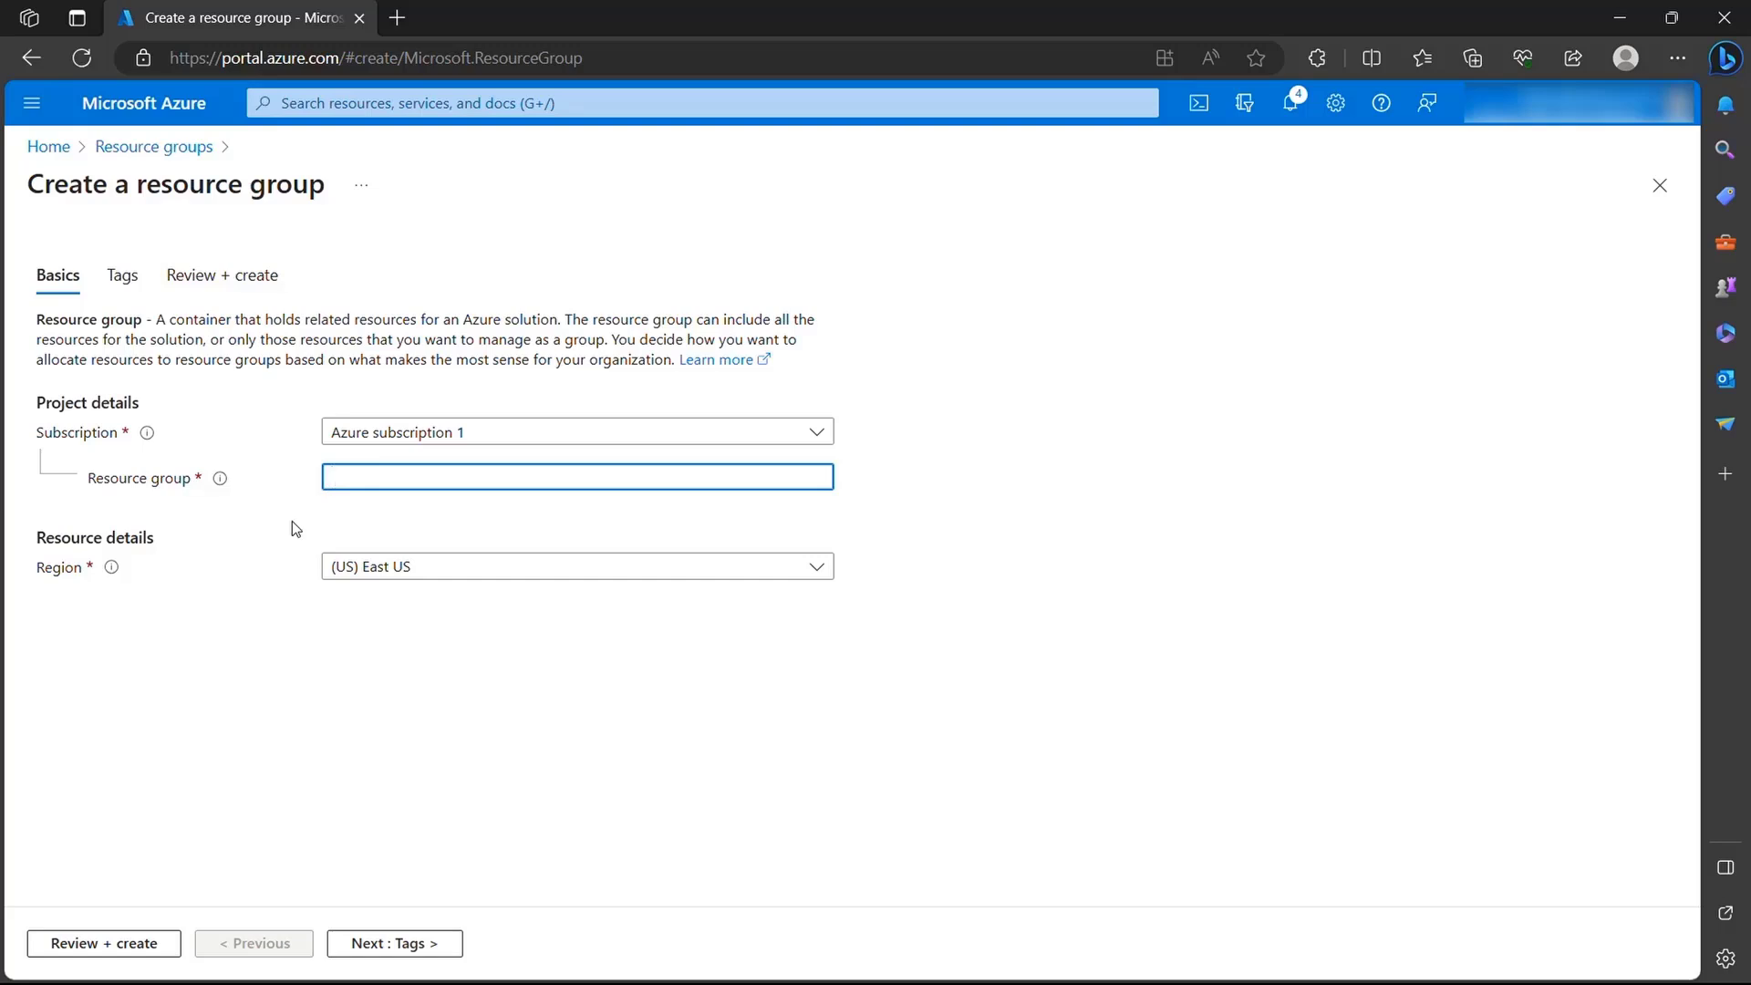
{"action": "type", "text": "HeroResourceGroup"}
{"action": "left_click", "coordinate": [105, 943]}
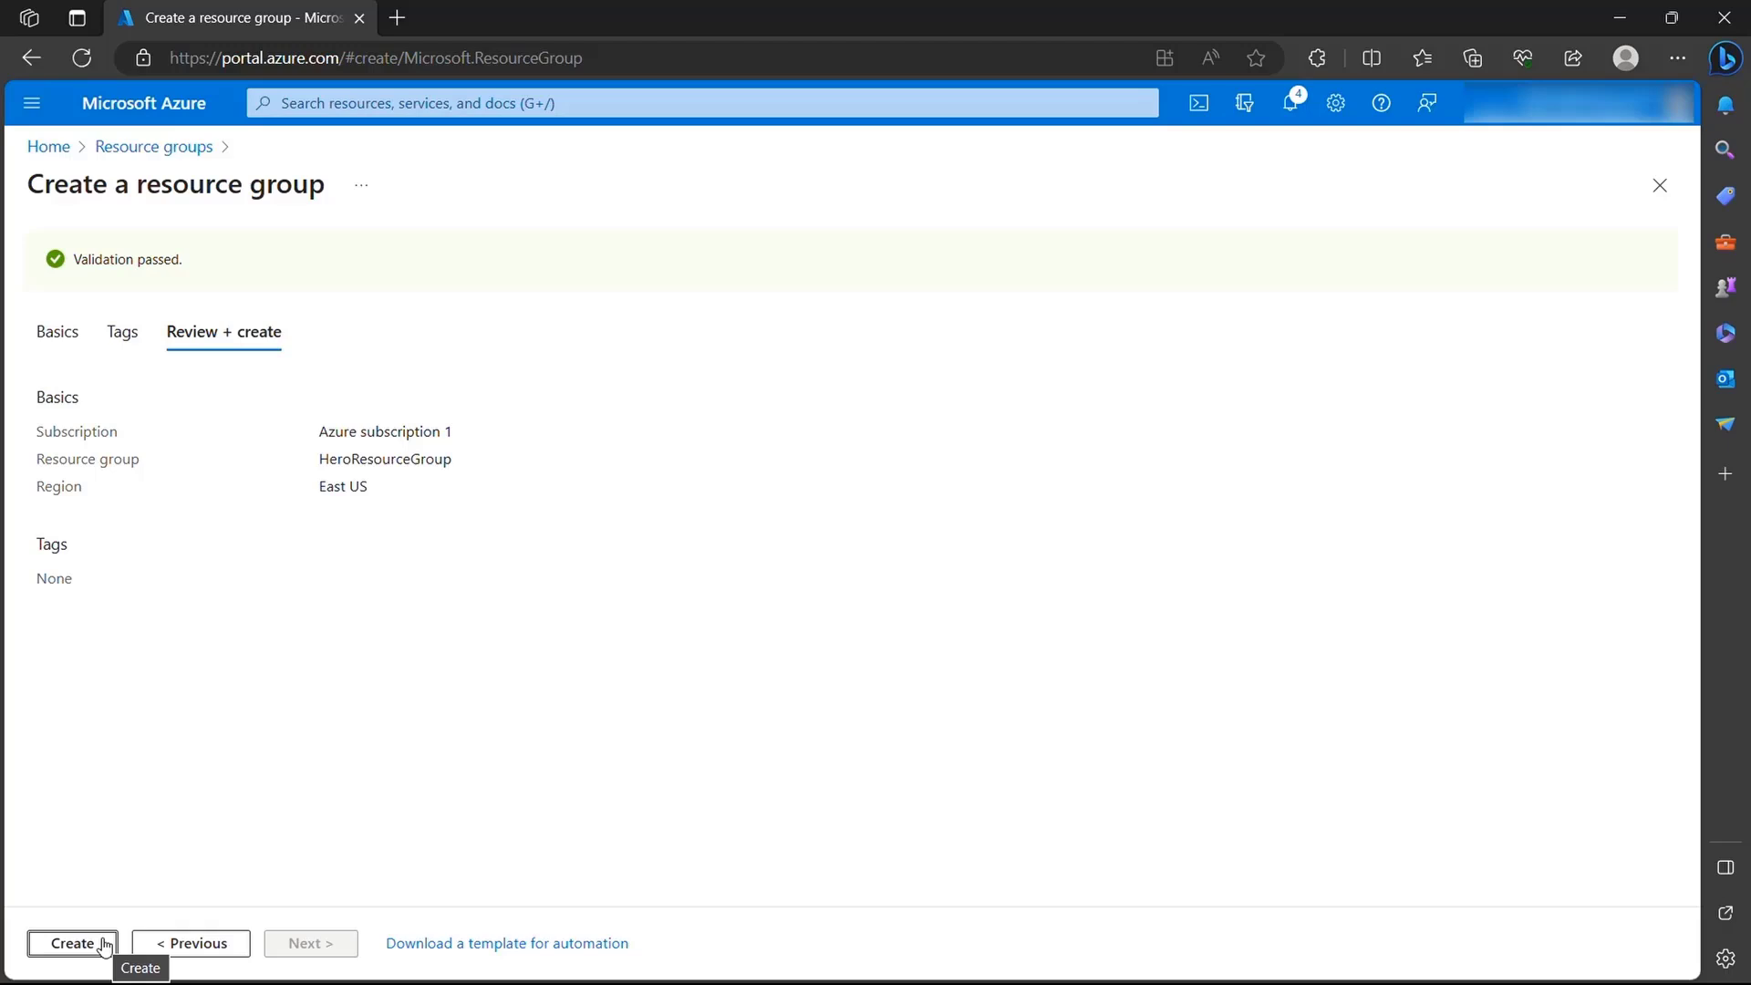
{"action": "left_click", "coordinate": [50, 146]}
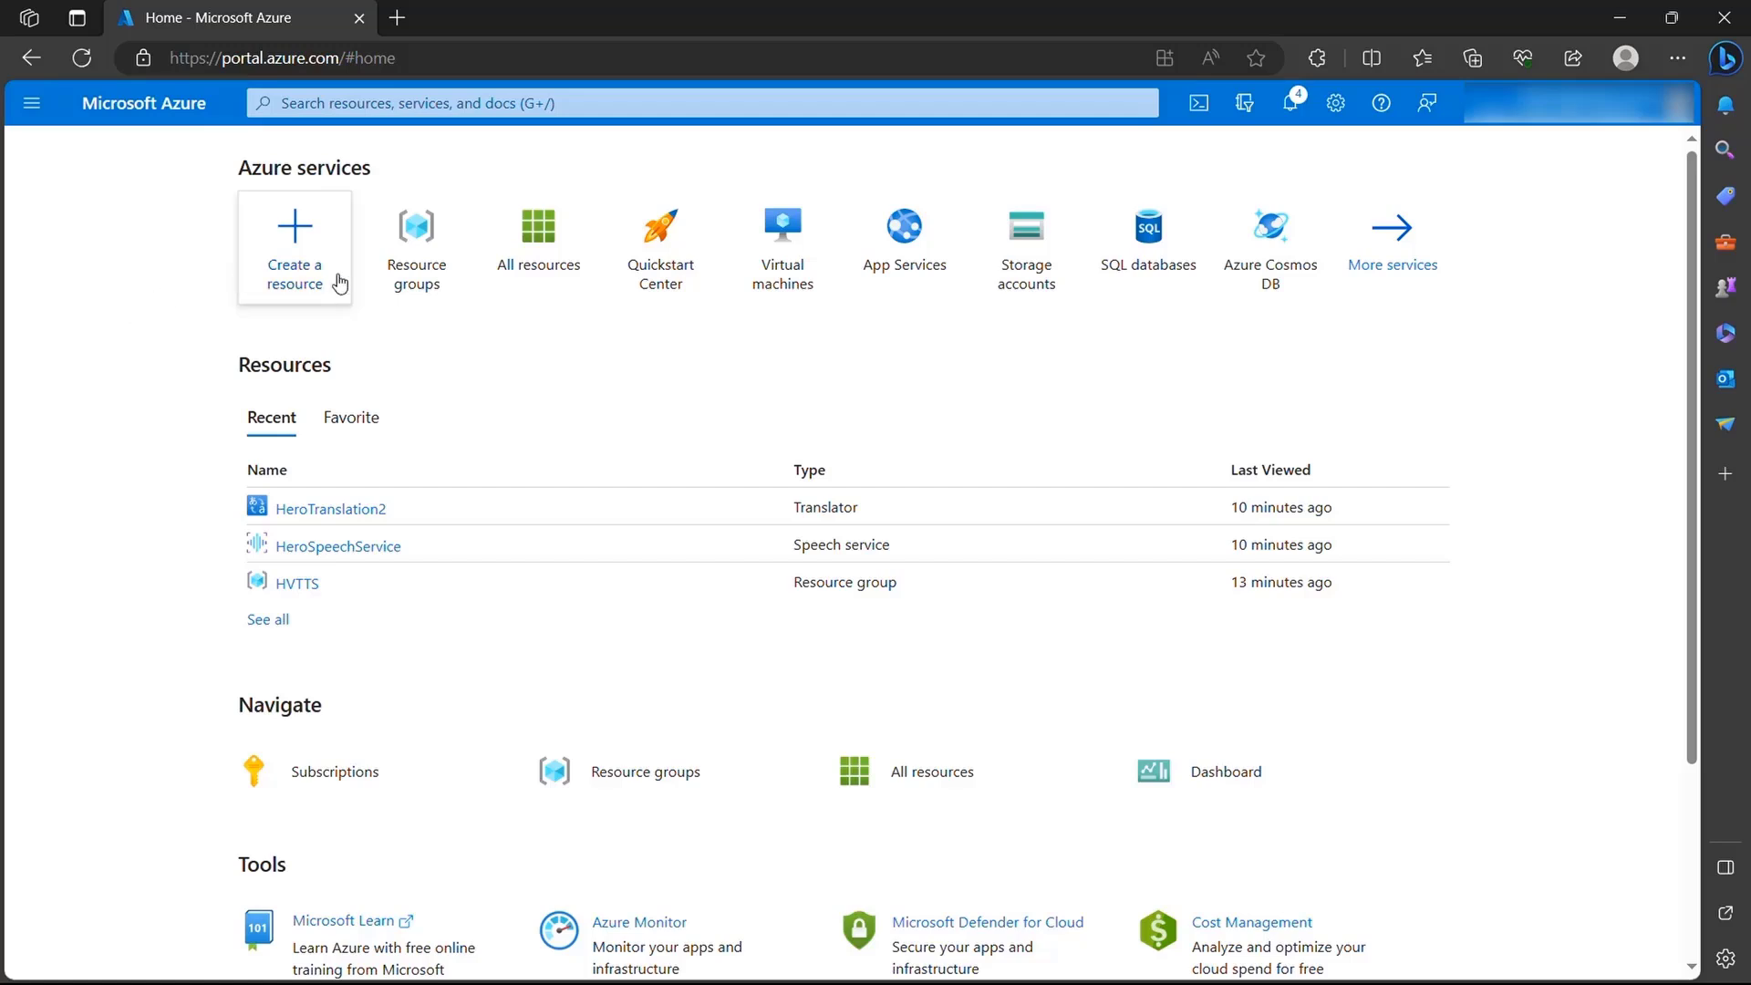
- Search the marketplace for "speech", permanently dismiss the AI search tip, and start creating Microsoft's Speech service
{"action": "left_click", "coordinate": [309, 244]}
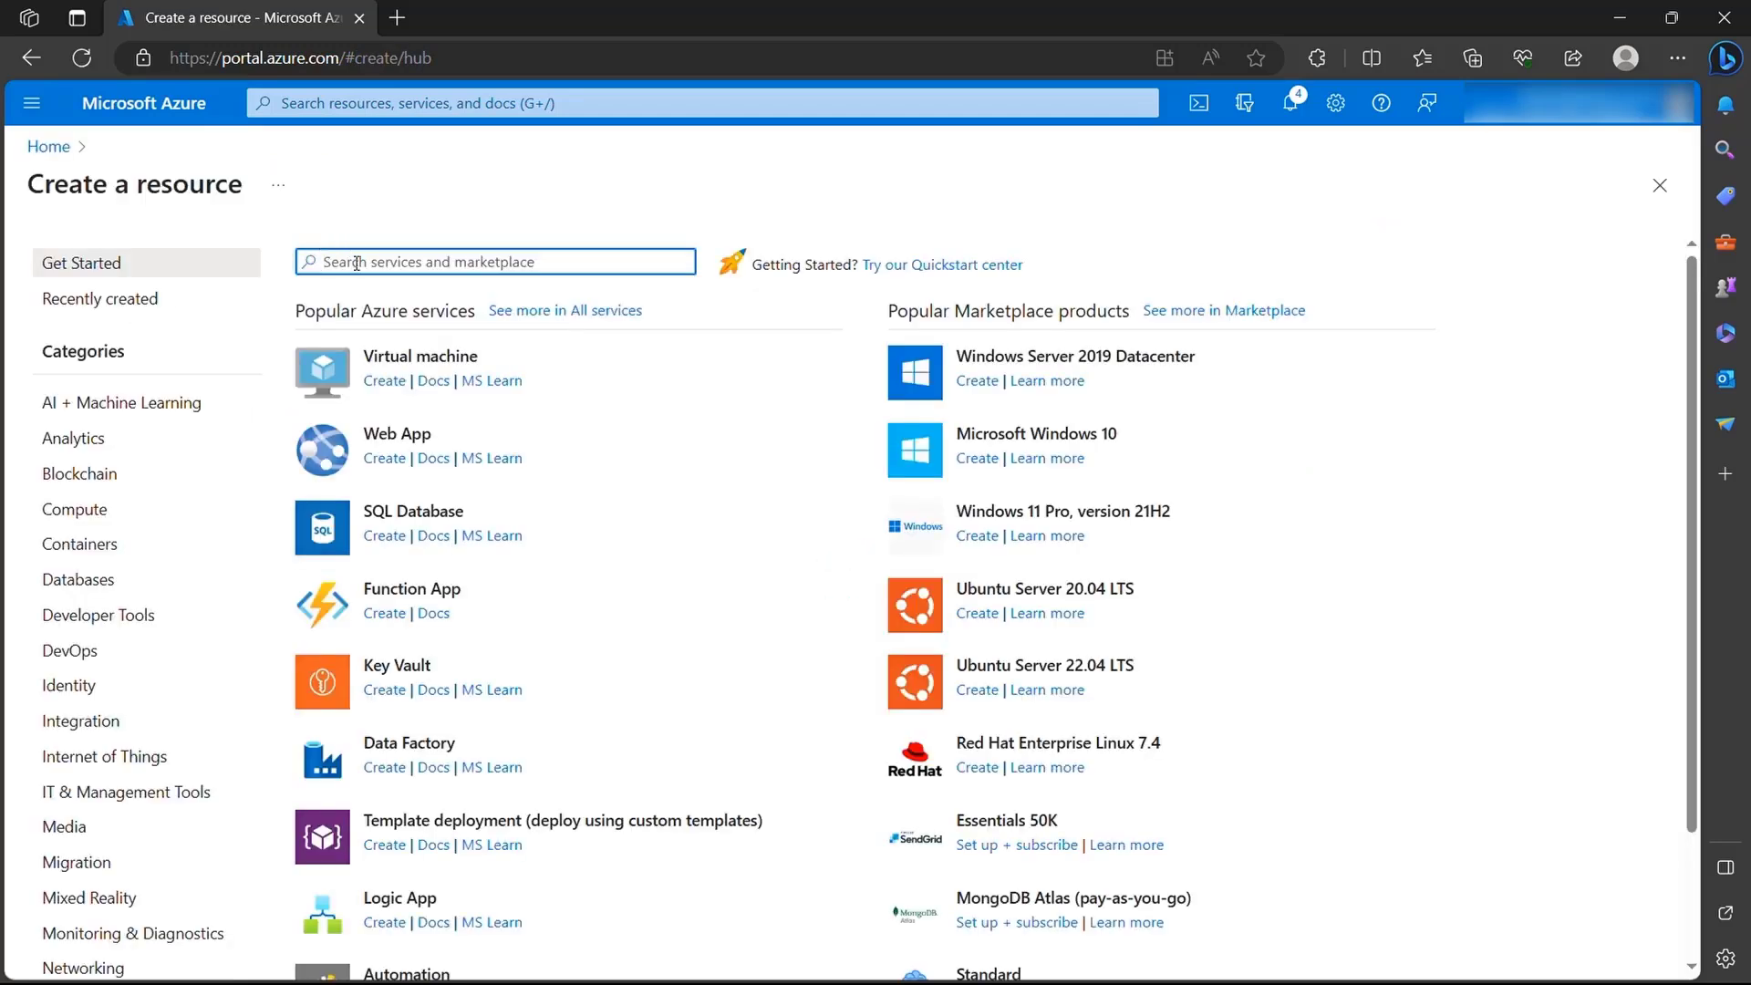
{"action": "type", "text": "speech"}
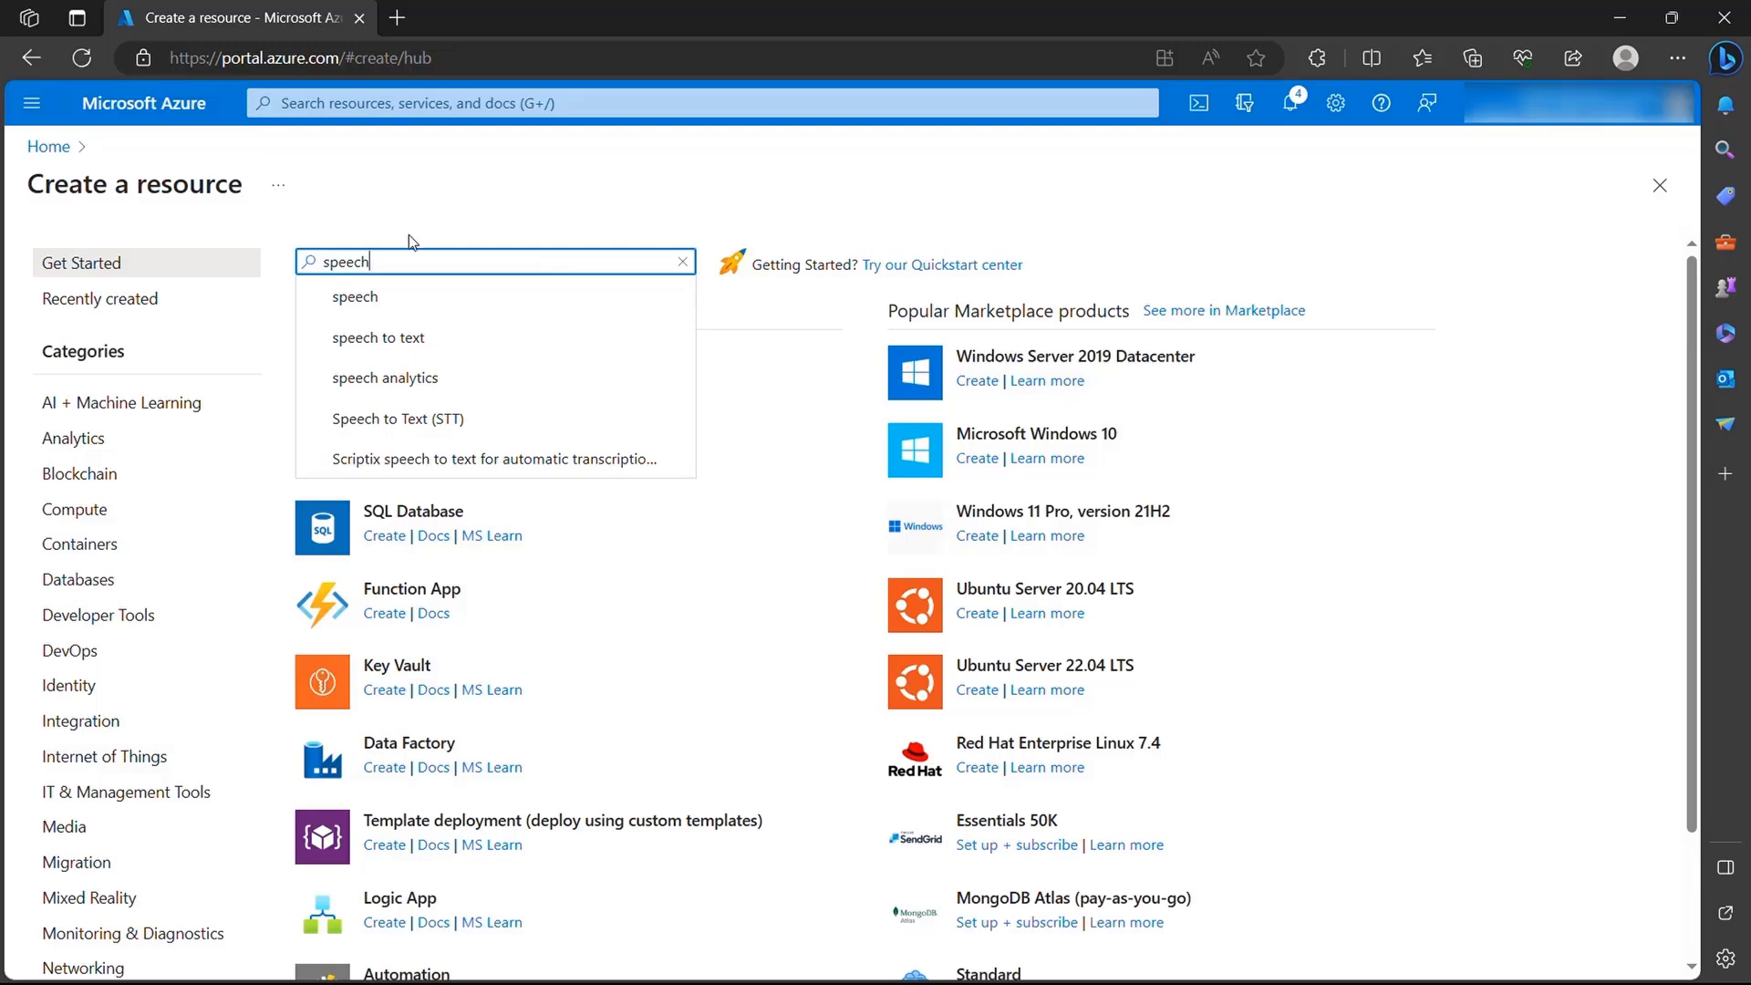
{"action": "left_click", "coordinate": [379, 296]}
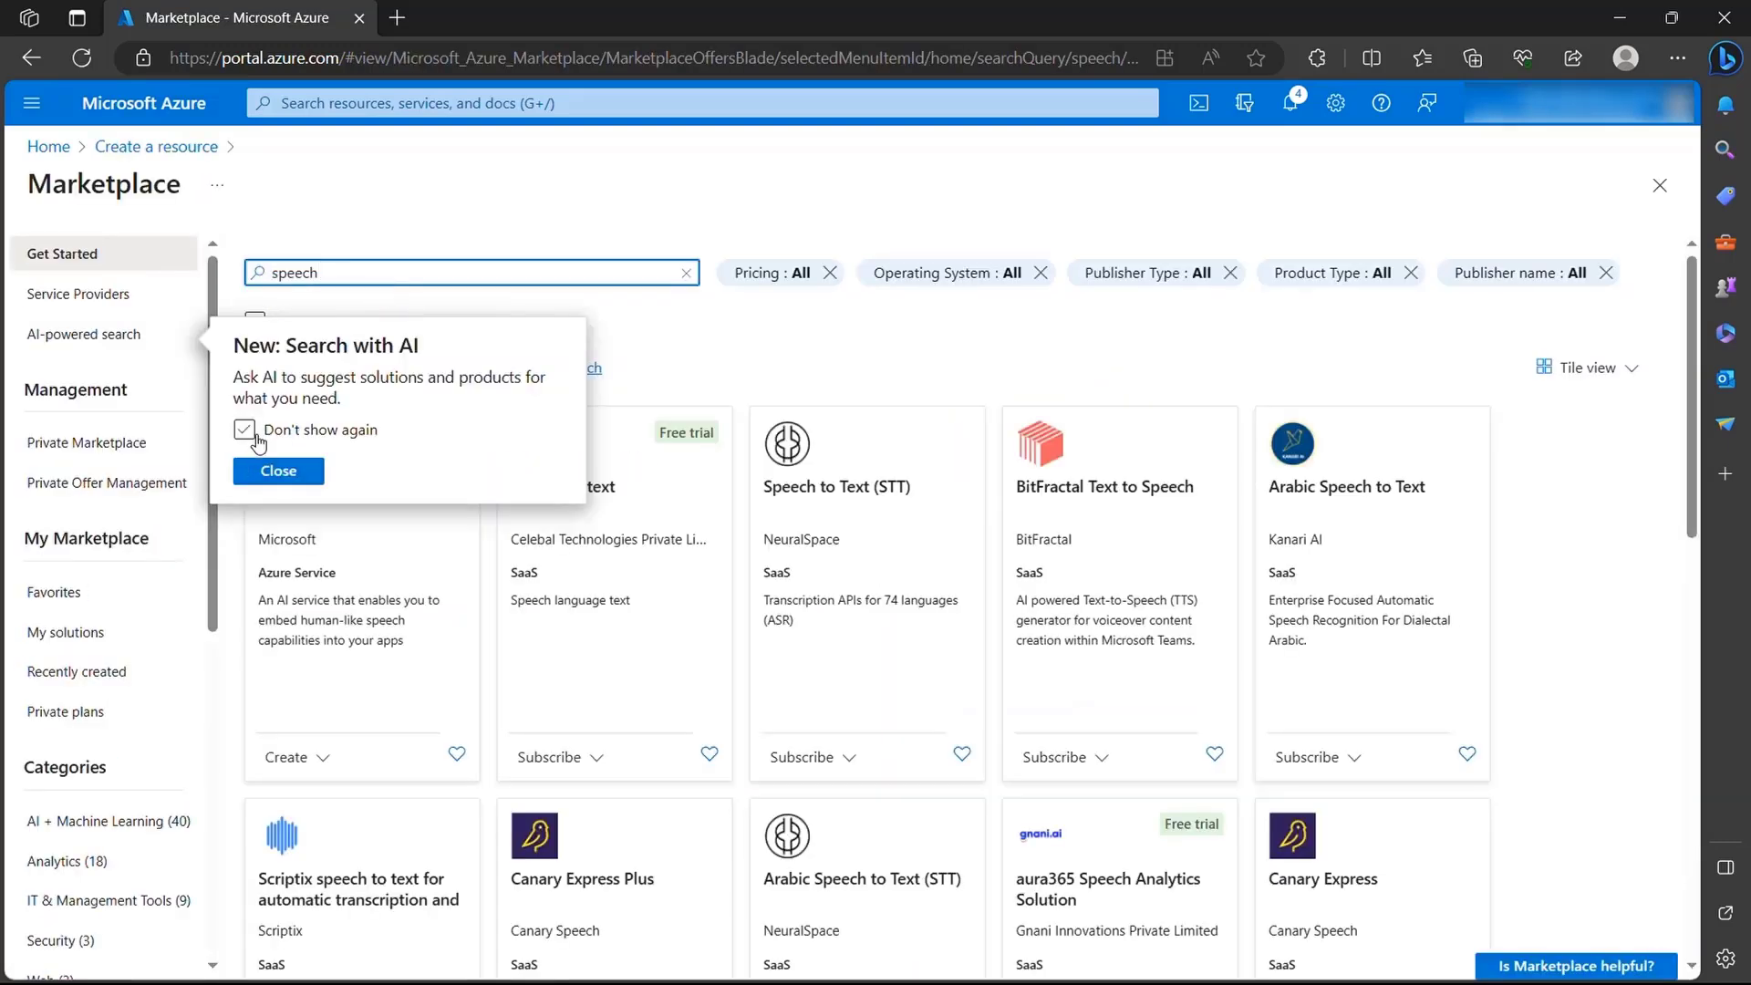
{"action": "left_click", "coordinate": [247, 432]}
{"action": "left_click", "coordinate": [267, 472]}
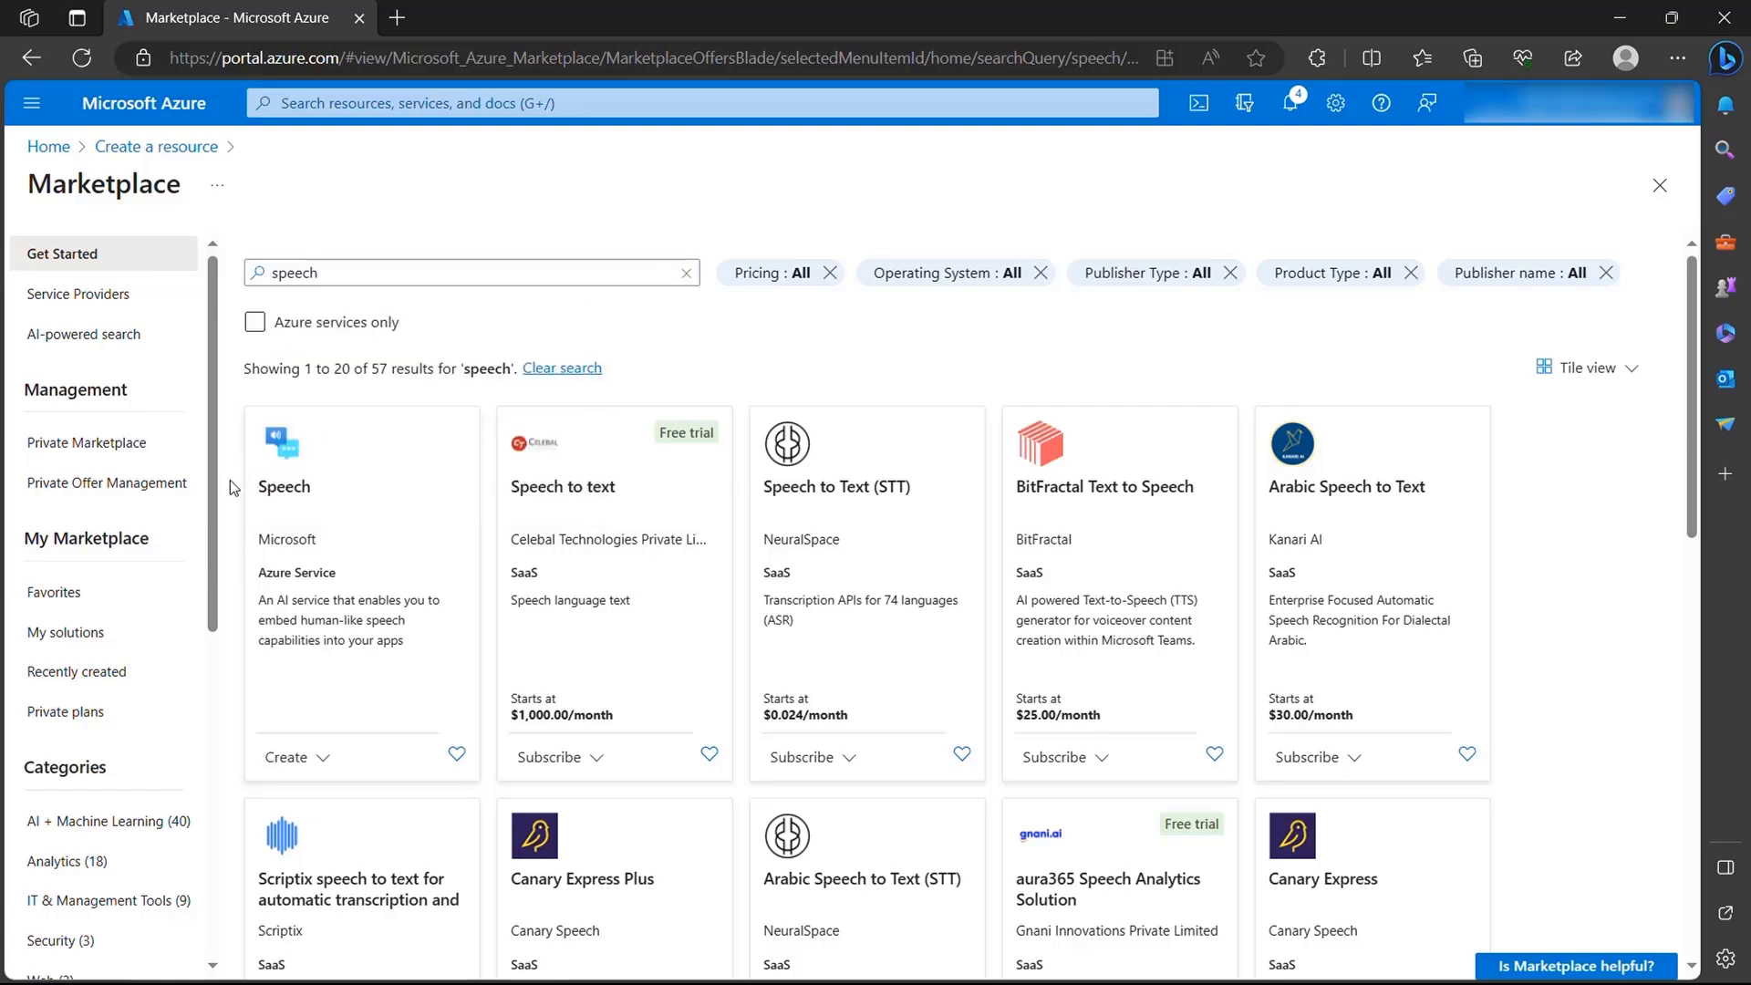
{"action": "left_click", "coordinate": [322, 764]}
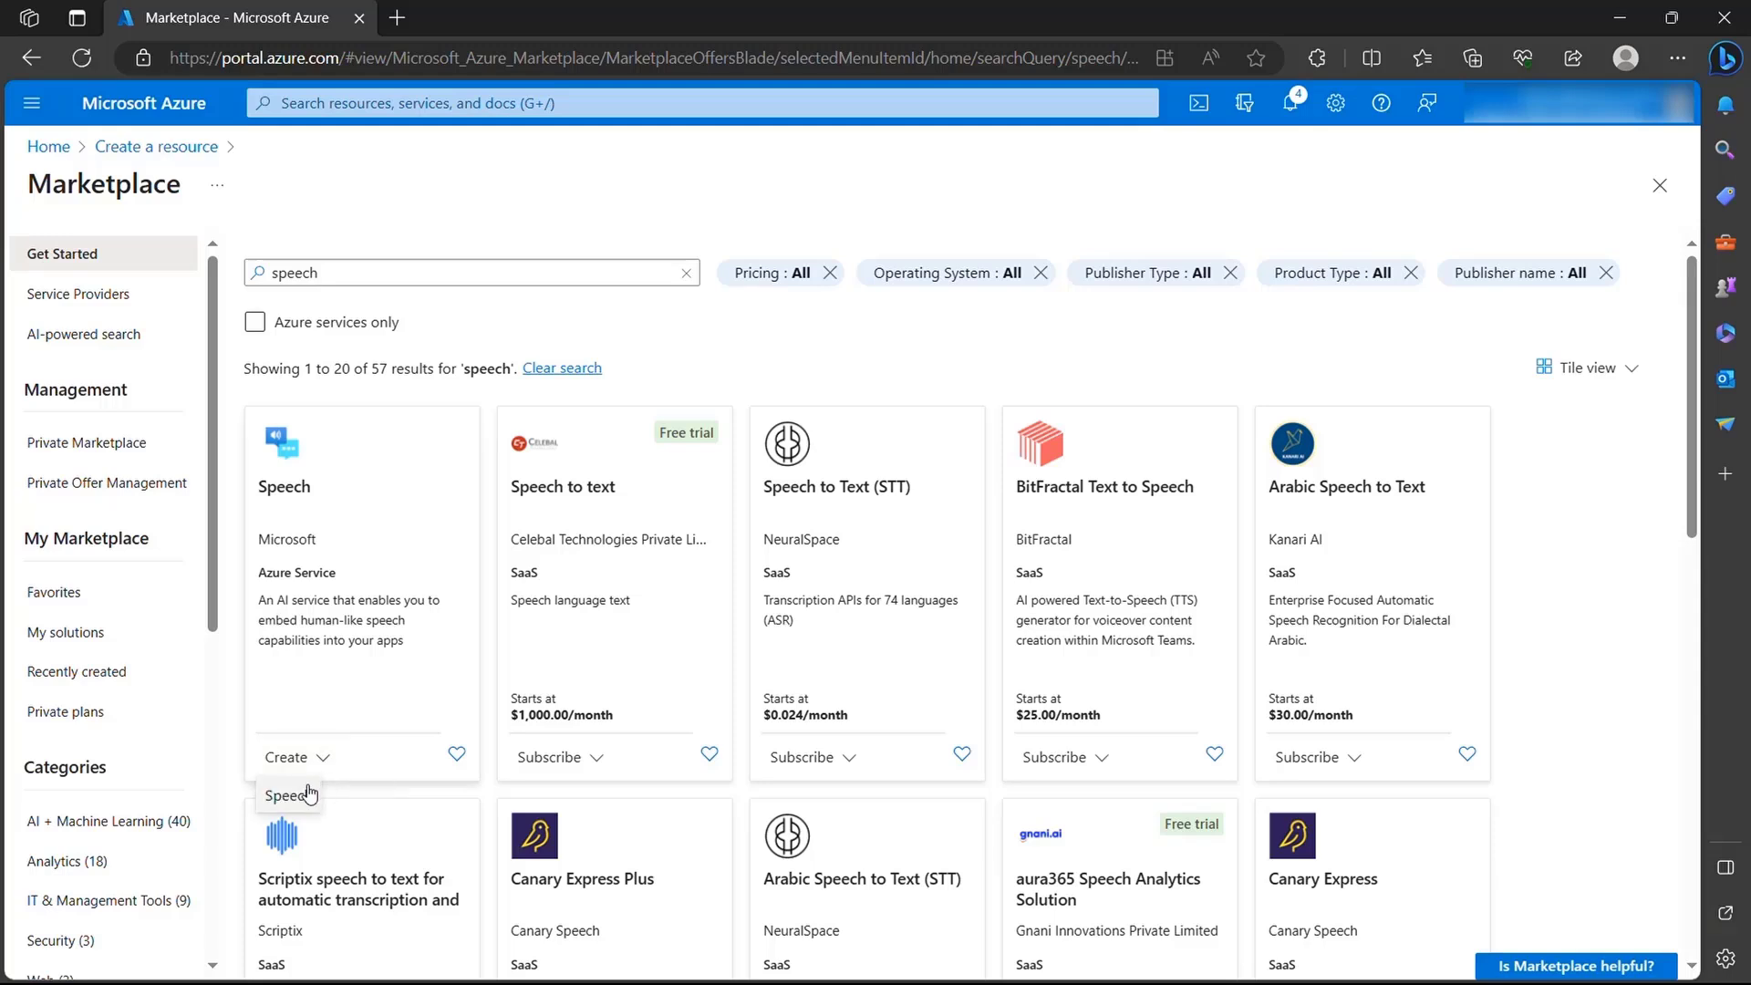
{"action": "left_click", "coordinate": [304, 798]}
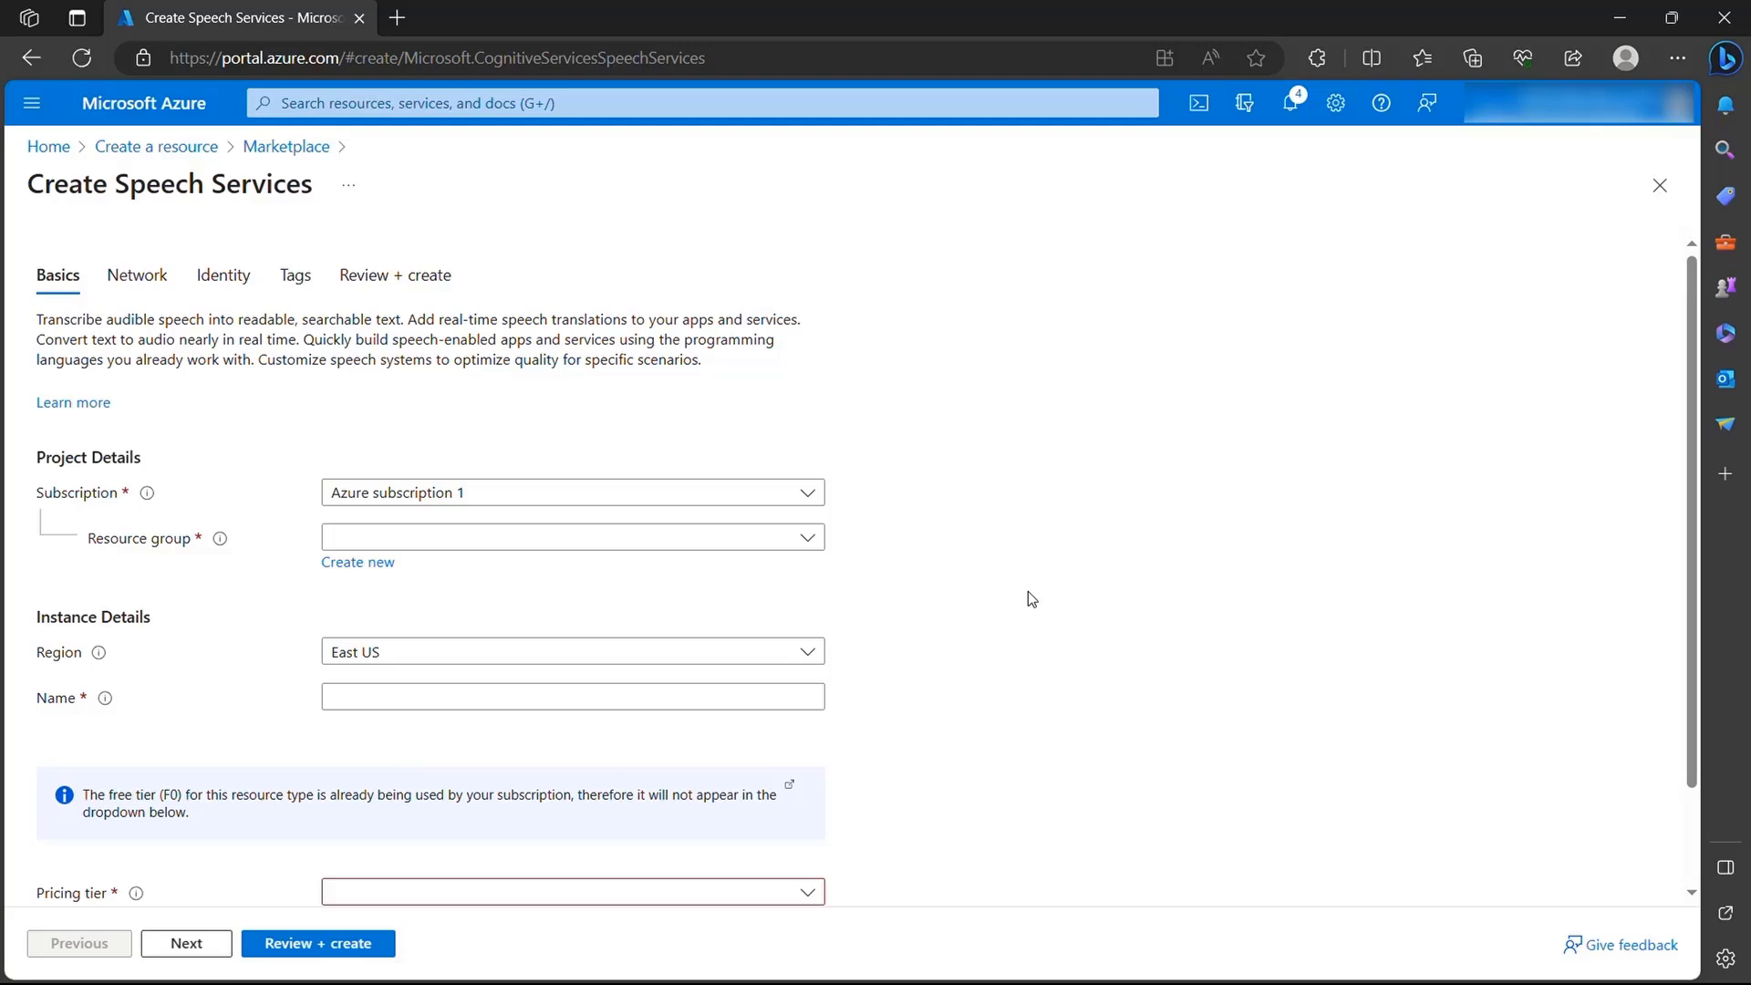
- Assign the Speech service to the HVTTS resource group and name it SpeechForHeroes
{"action": "left_click", "coordinate": [808, 540]}
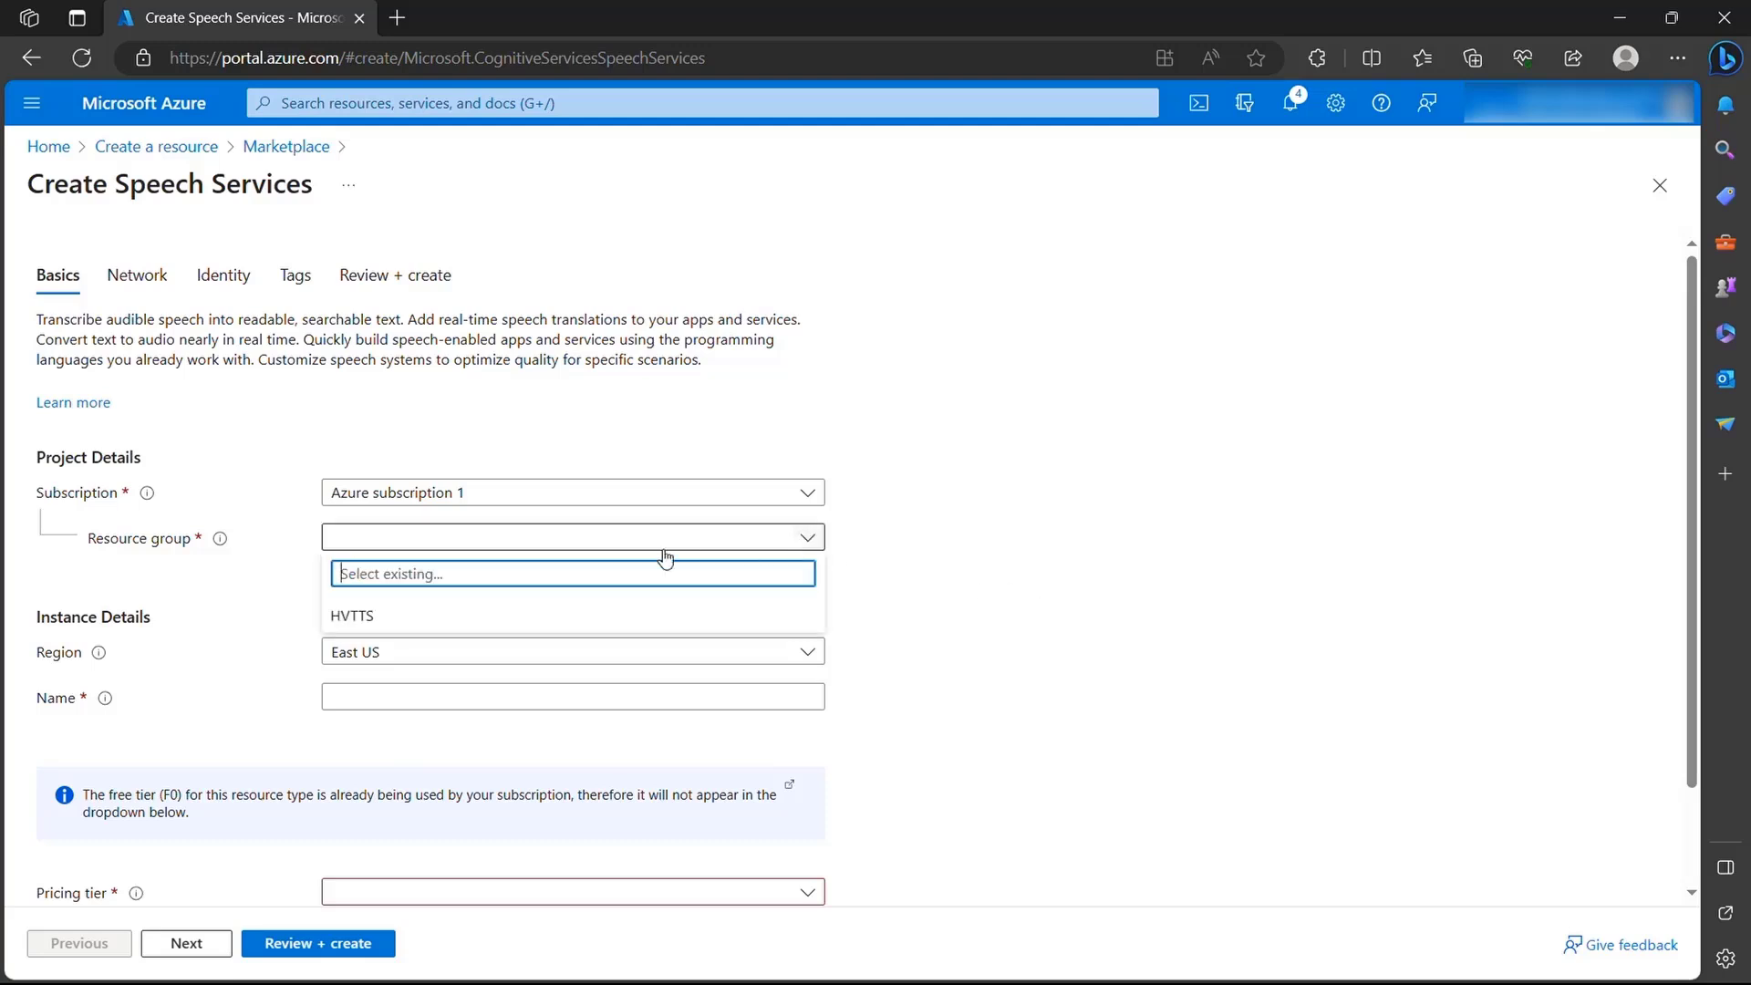
{"action": "left_click", "coordinate": [374, 618]}
{"action": "scroll", "coordinate": [1005, 605], "scroll_direction": "down", "scroll_amount": 1}
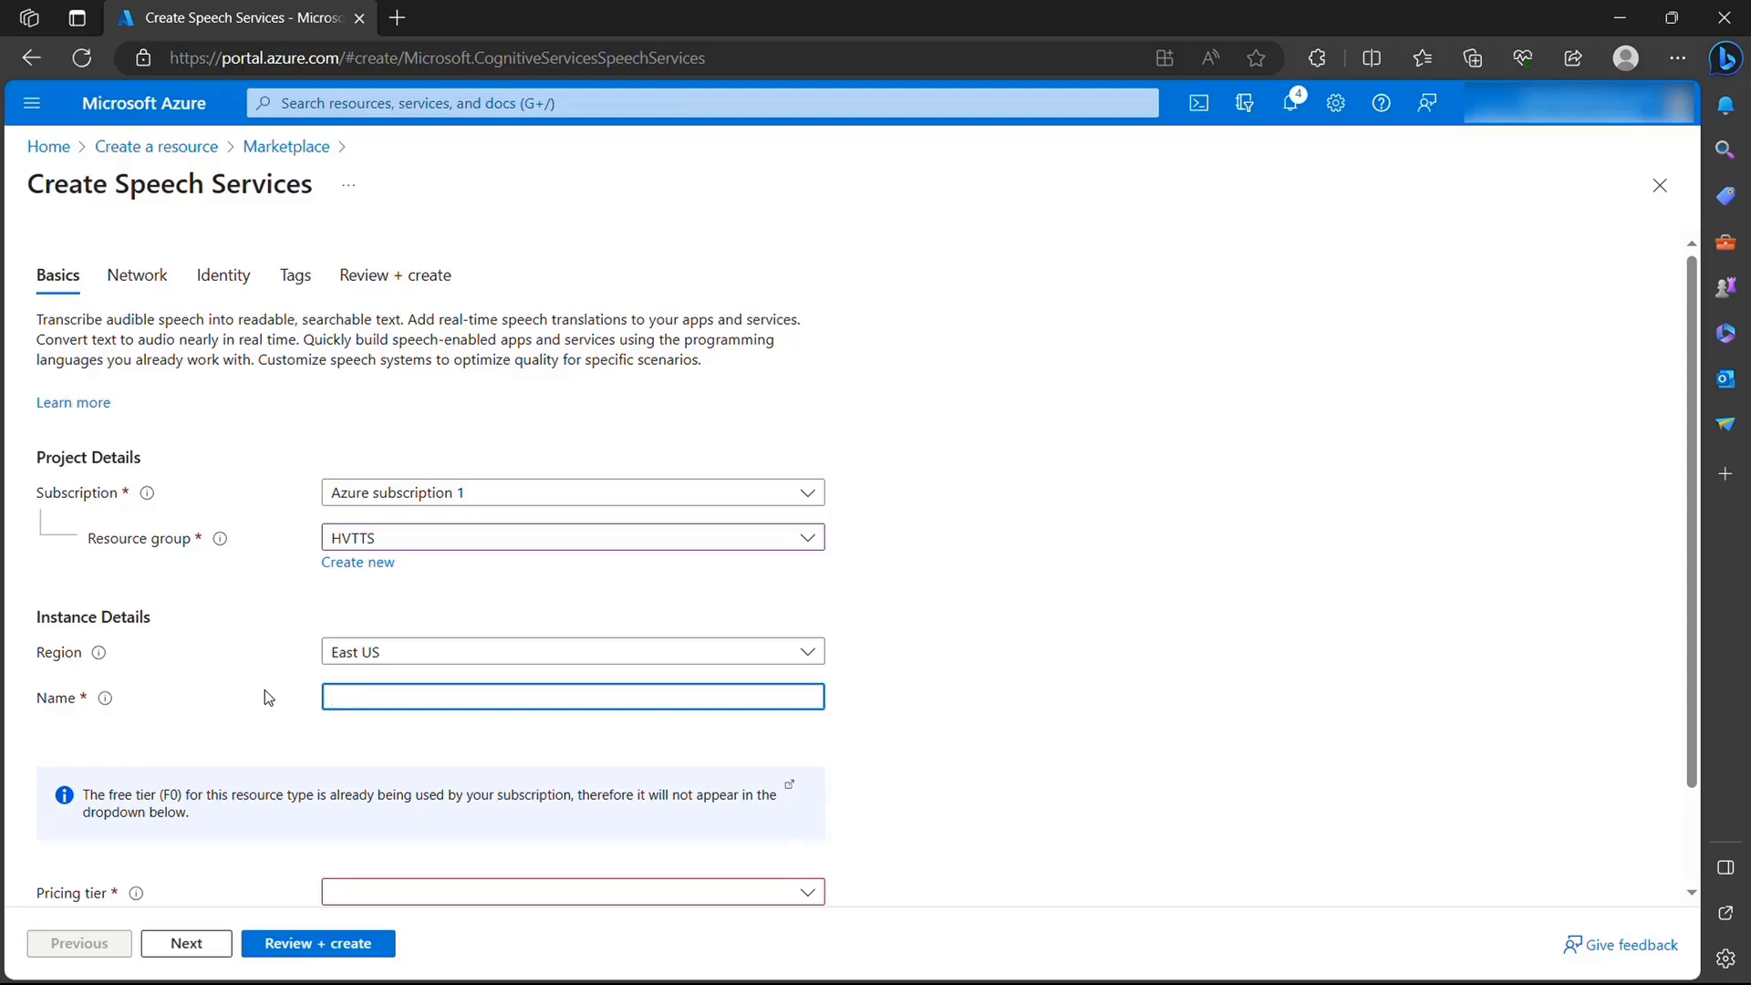
{"action": "type", "text": "SpeechForHeroes"}
- Set the Speech service's pricing tier to Standard S0 and deploy it, accepting that unsaved edits are discarded
{"action": "scroll", "coordinate": [877, 695], "scroll_direction": "down", "scroll_amount": 2}
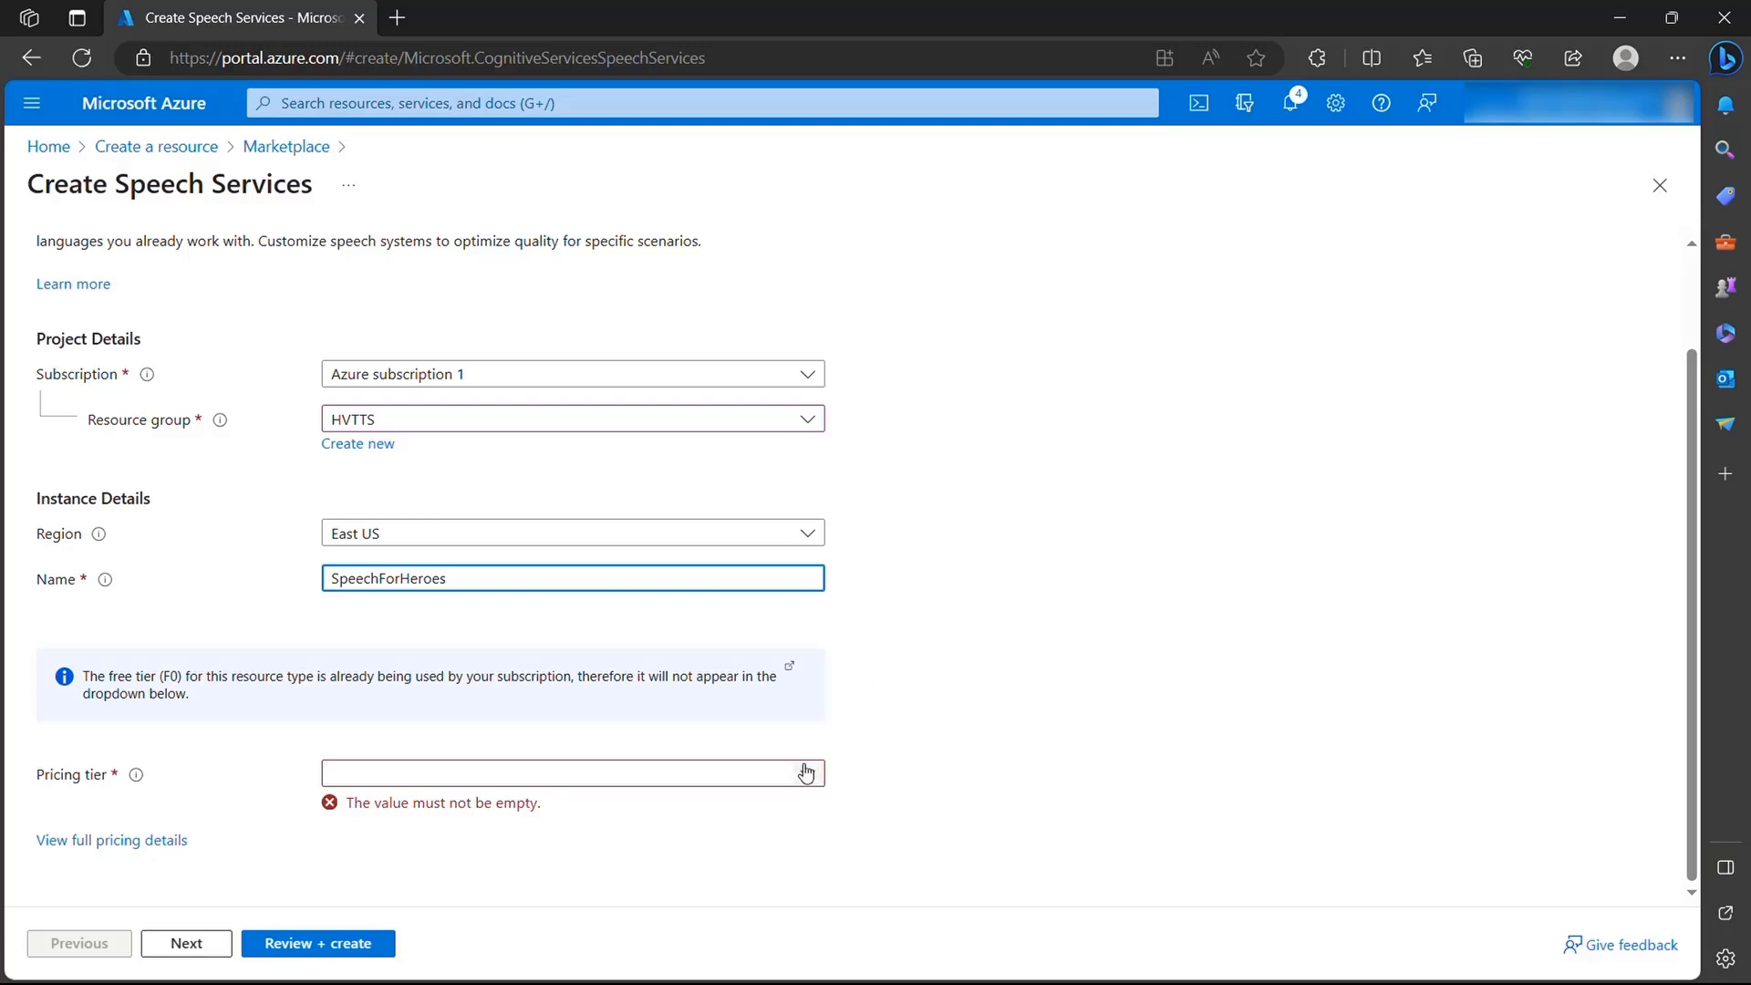
{"action": "left_click", "coordinate": [806, 773]}
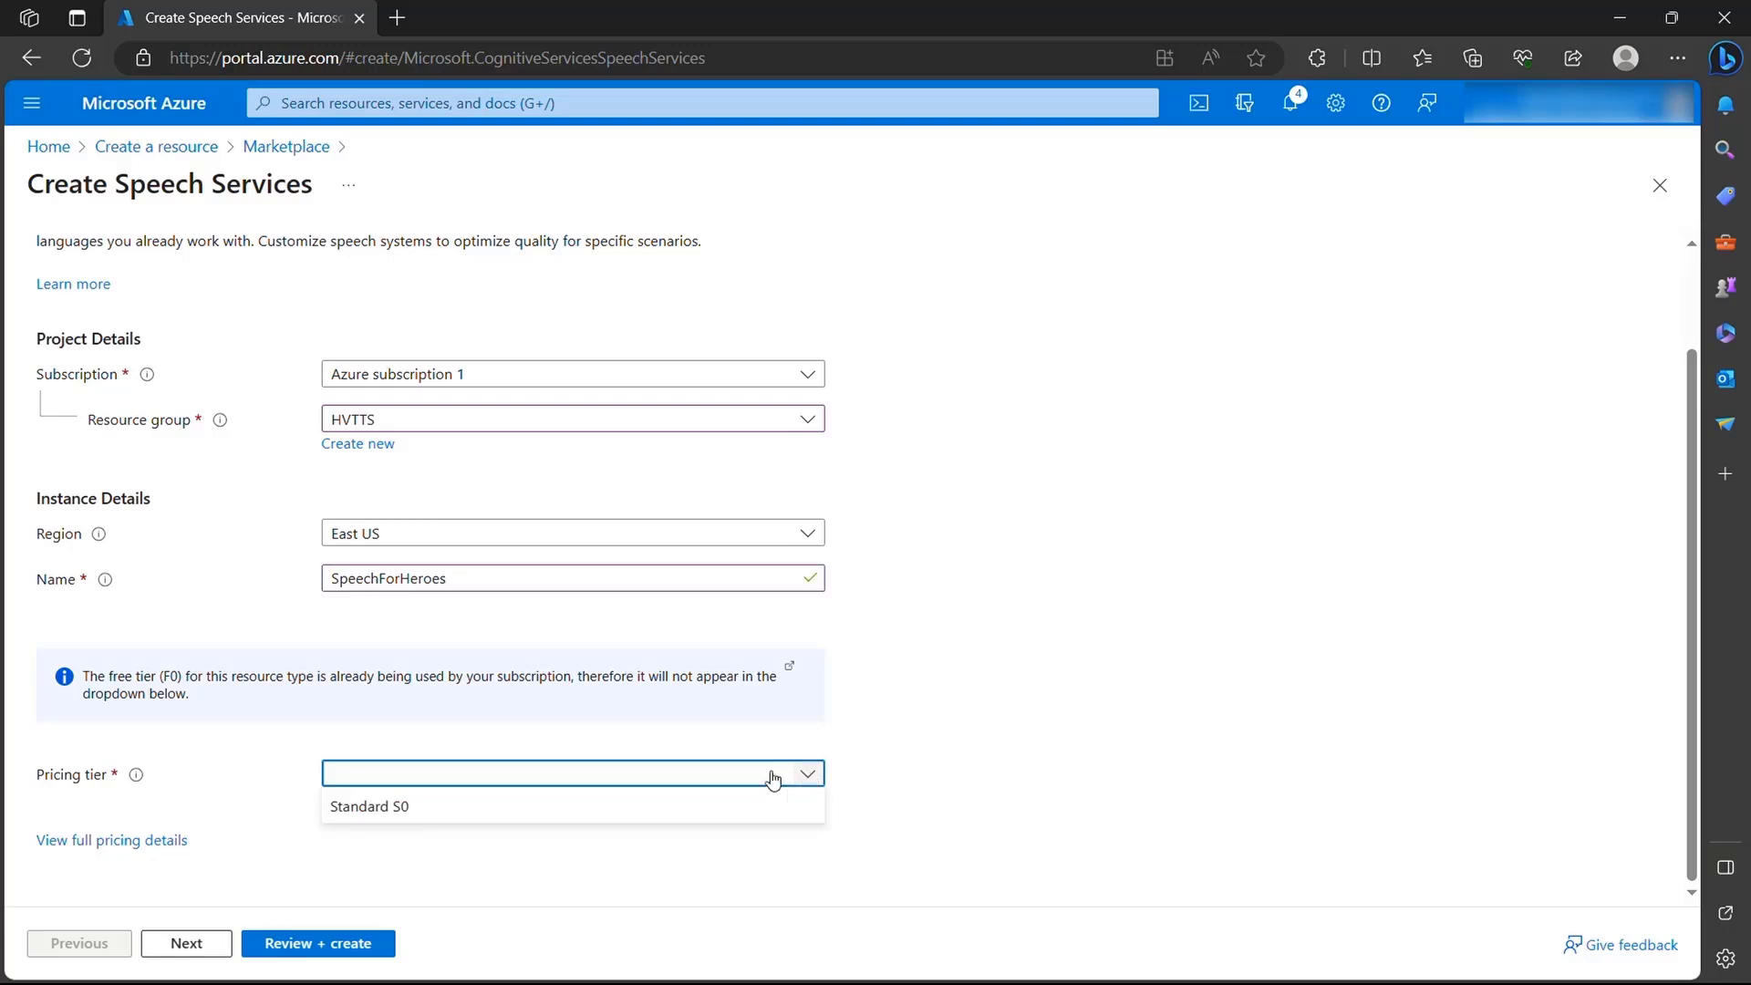
{"action": "left_click", "coordinate": [408, 807]}
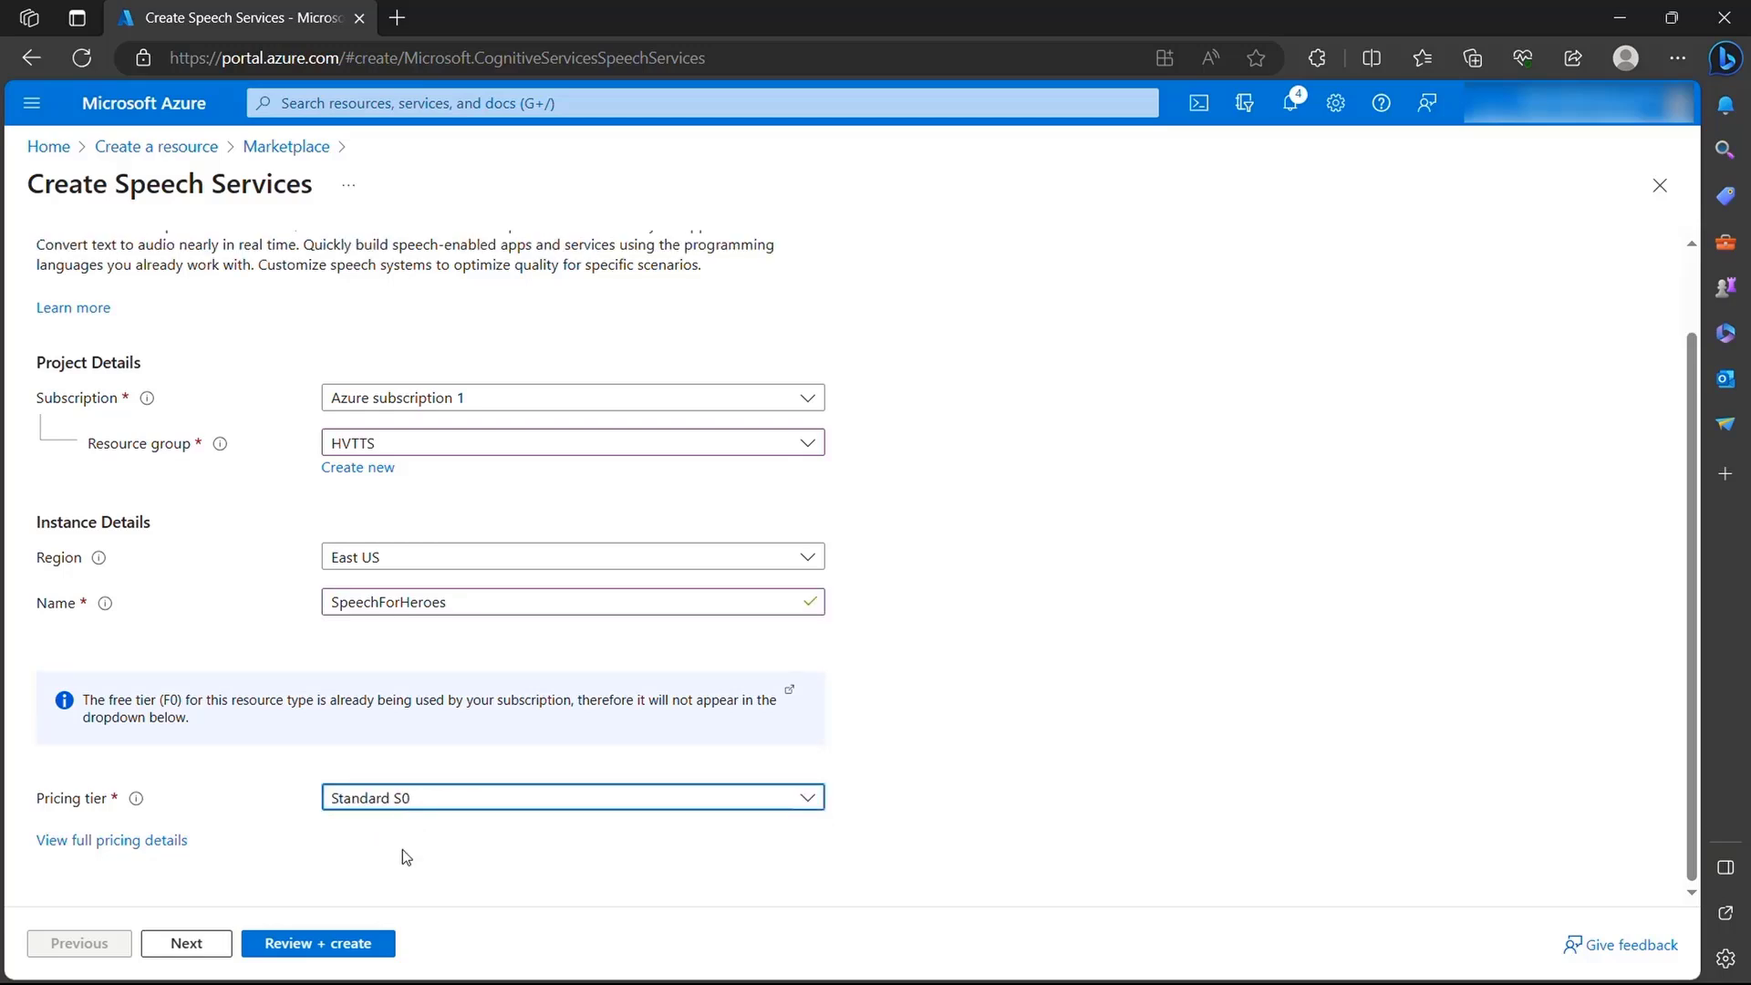
{"action": "left_click", "coordinate": [365, 946]}
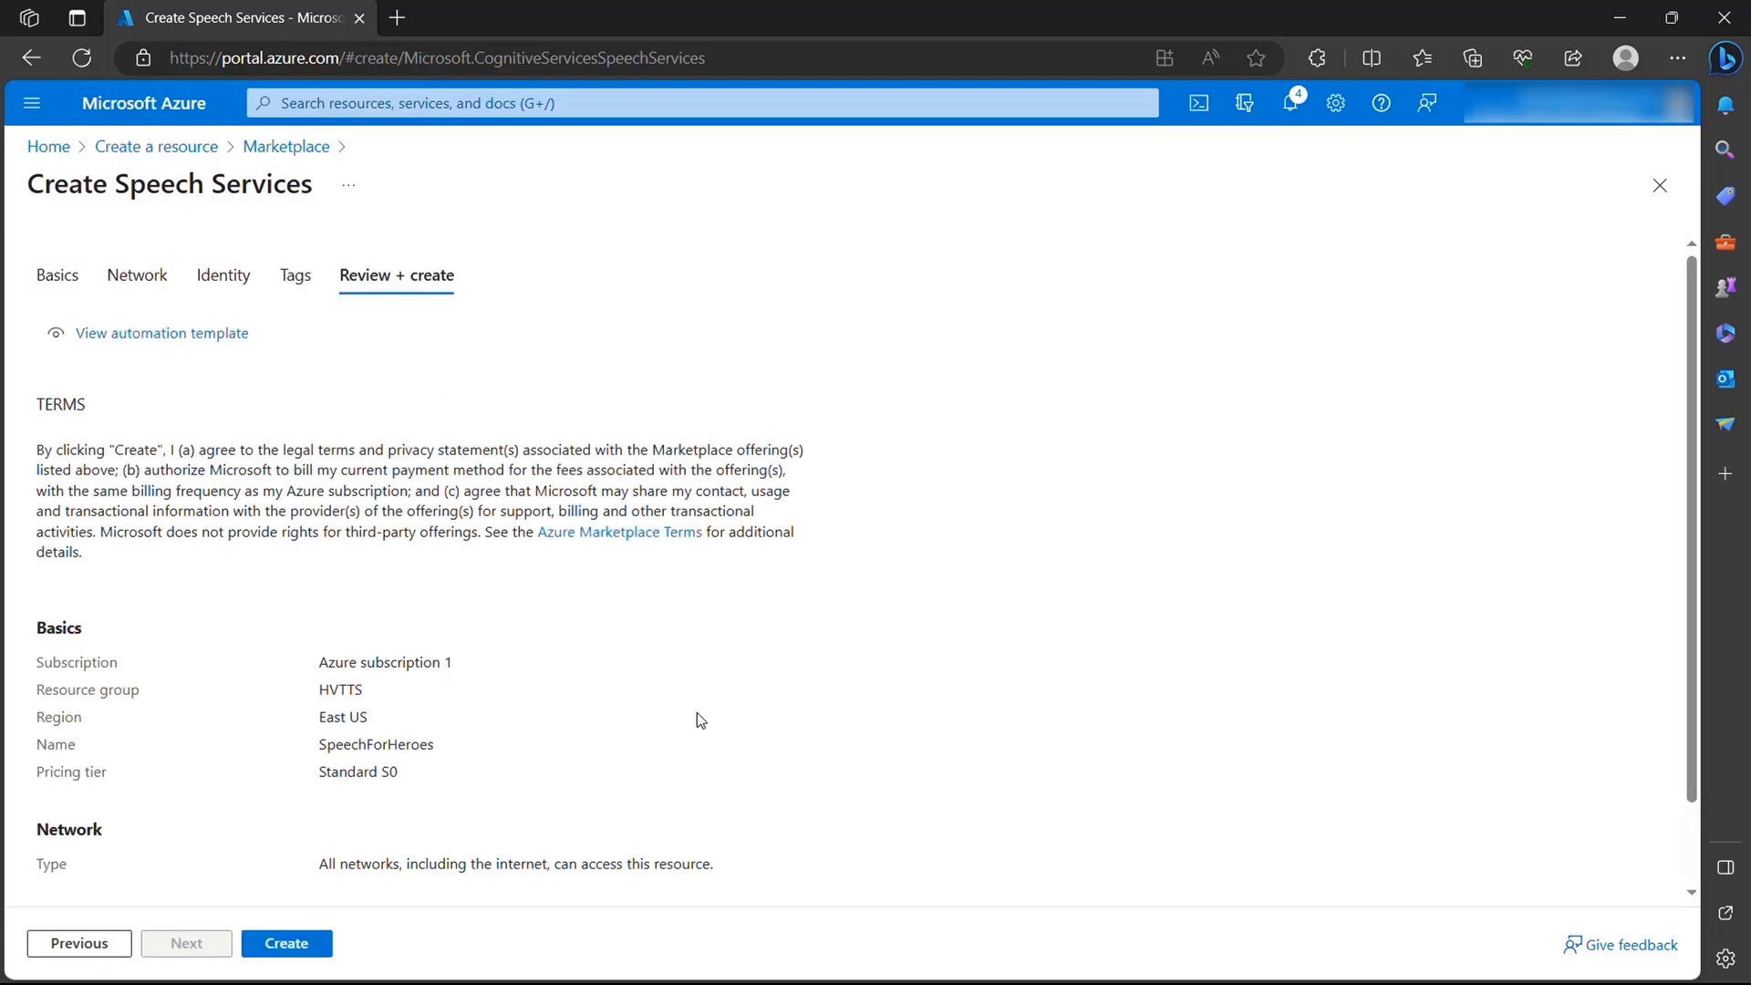
{"action": "left_click", "coordinate": [284, 943]}
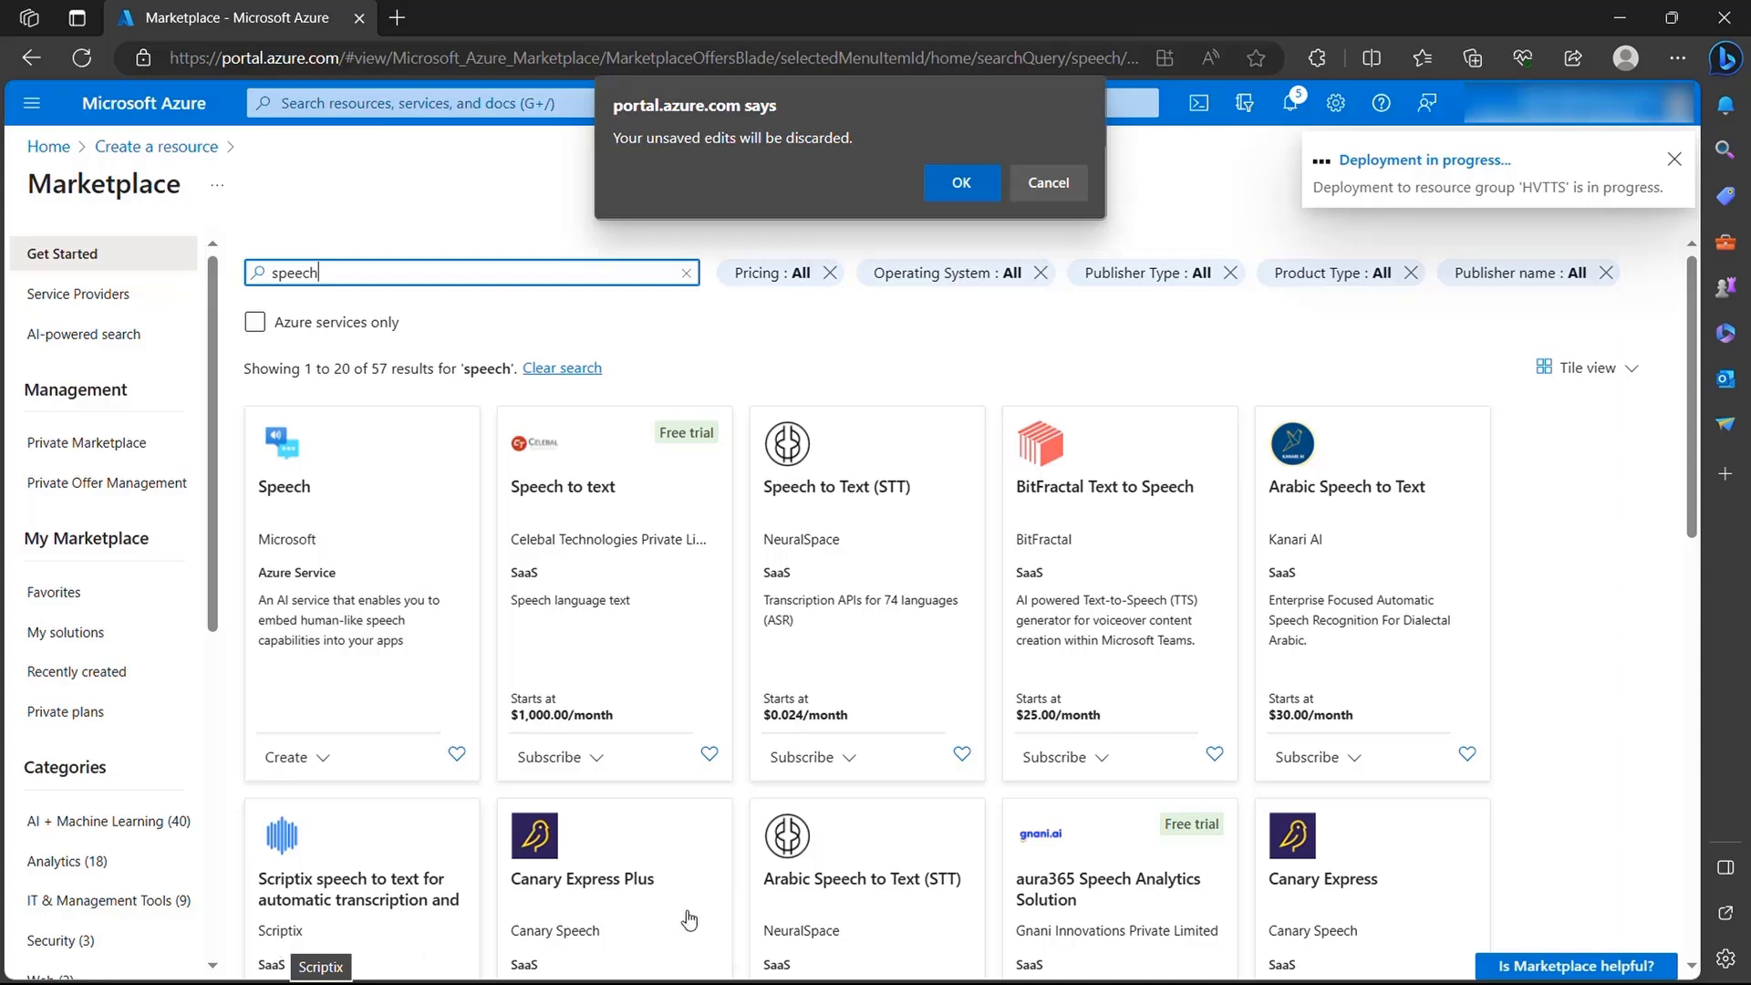
{"action": "left_click", "coordinate": [962, 183]}
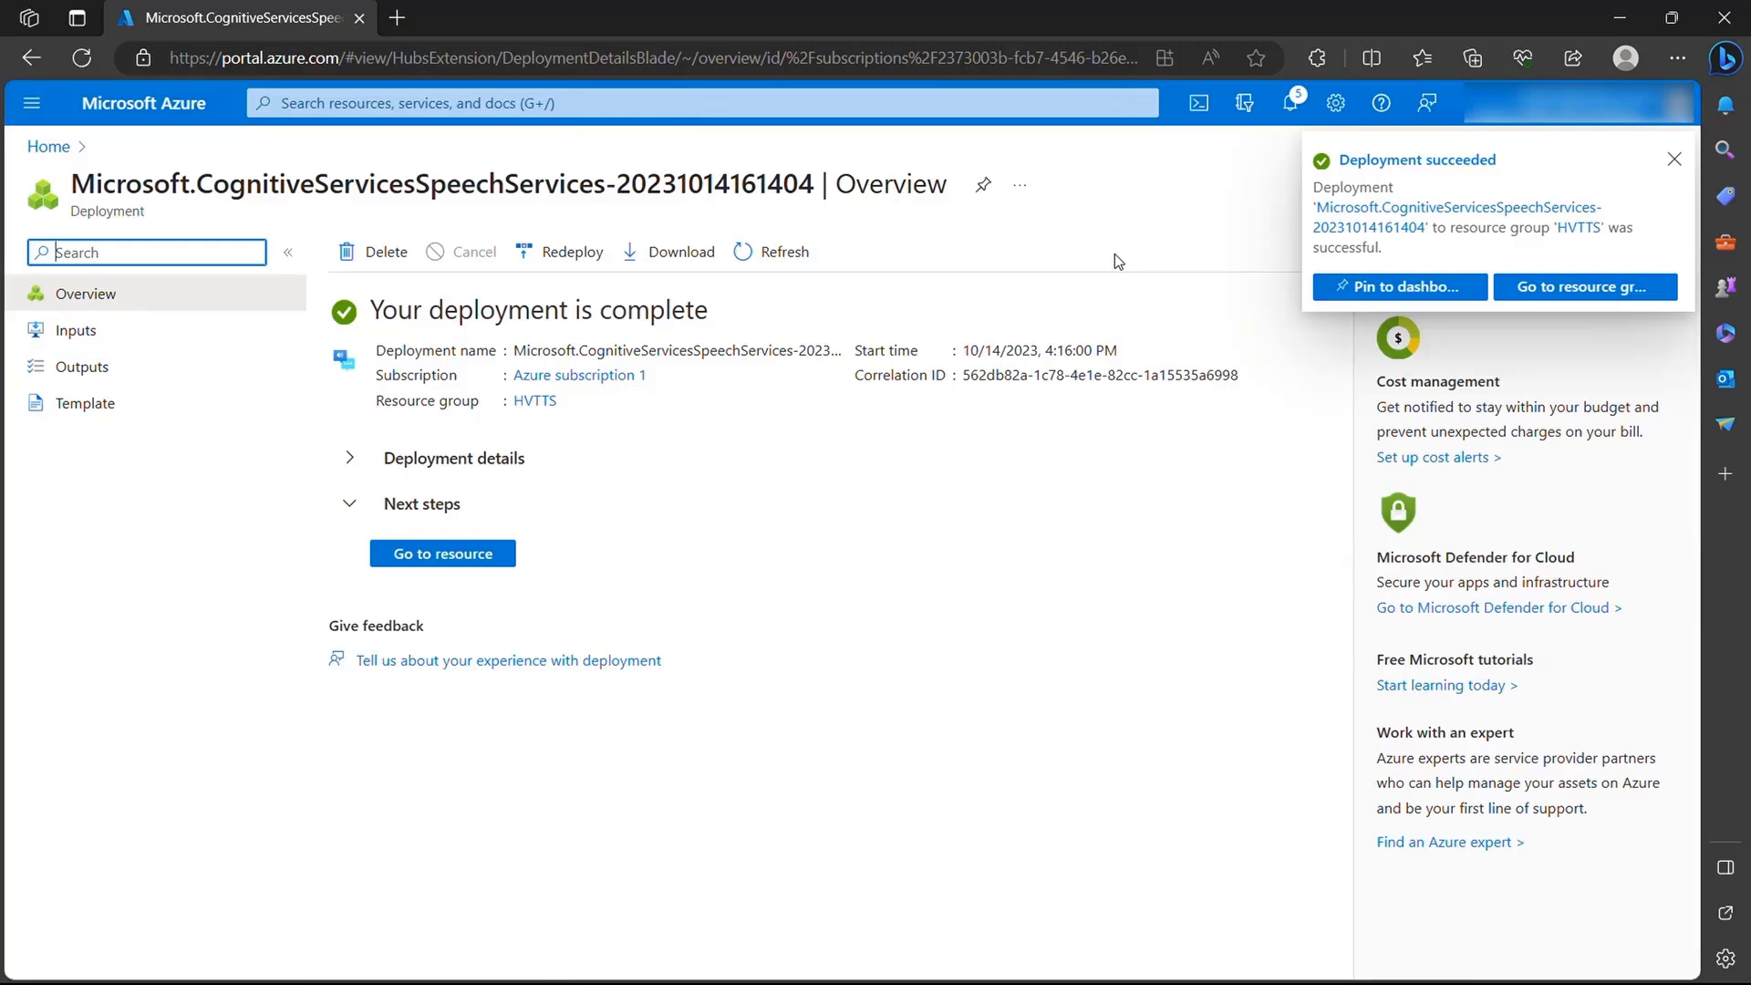
- Return to the portal home page, search the marketplace for "translator" and start creating Microsoft's Translator service
{"action": "left_click", "coordinate": [52, 149]}
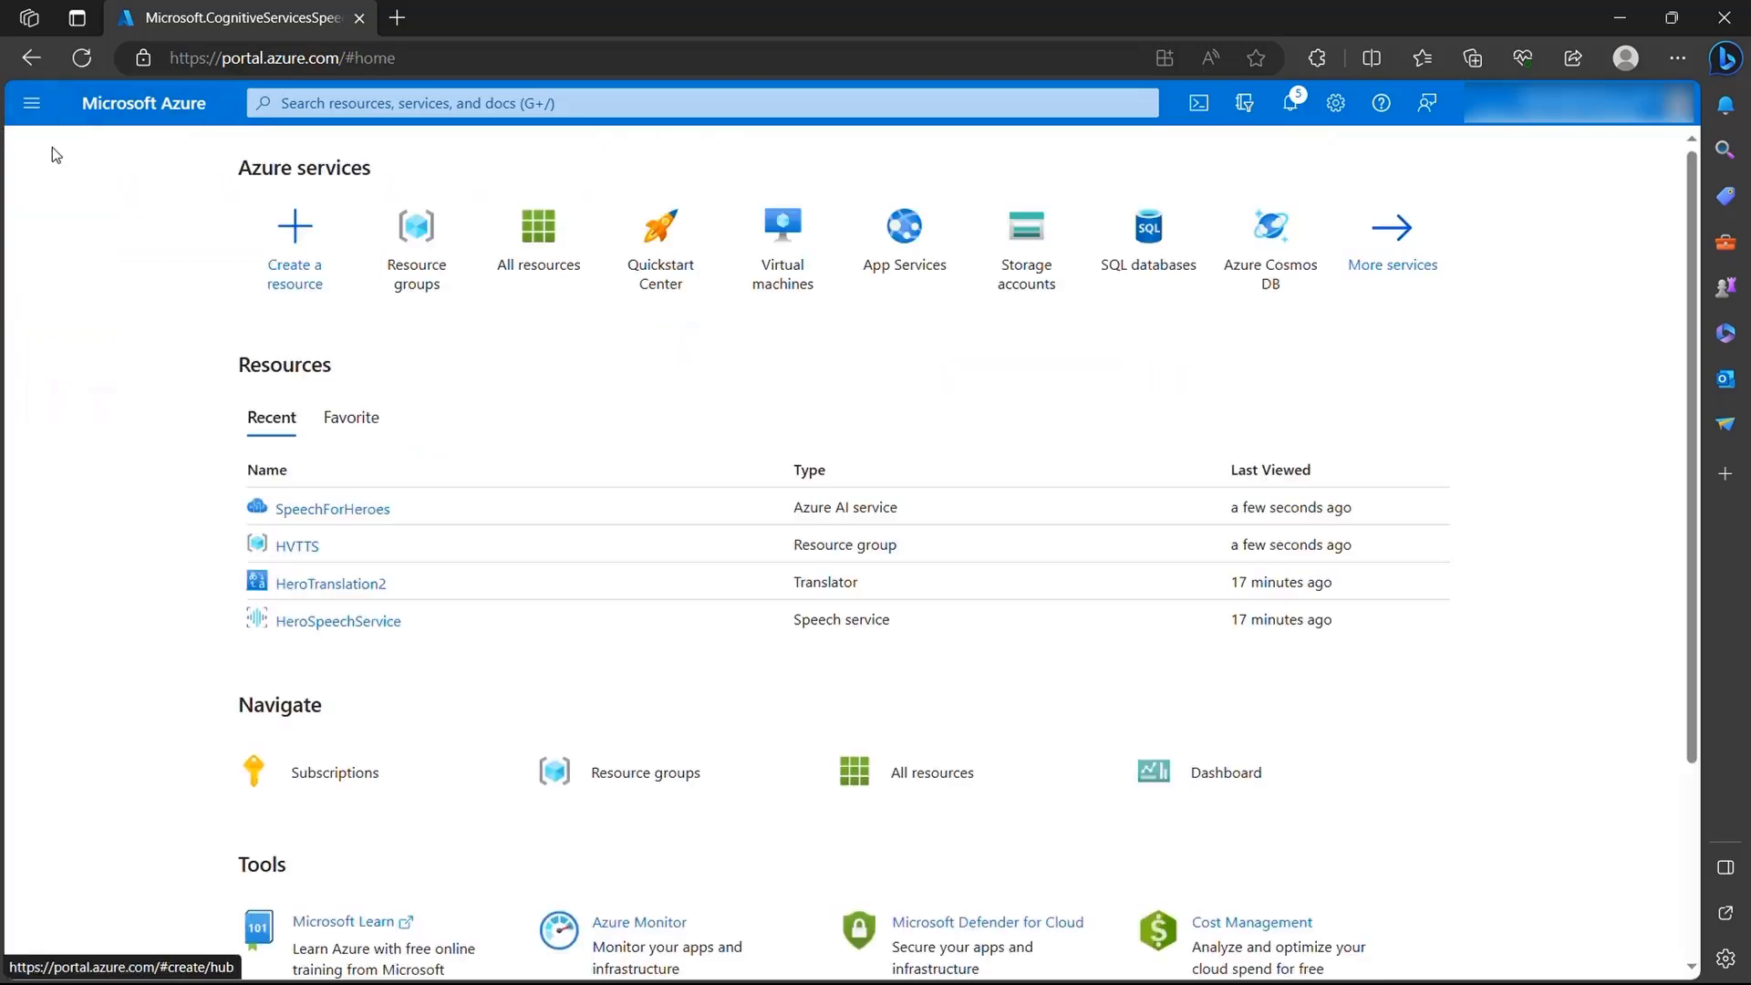
{"action": "left_click", "coordinate": [289, 261]}
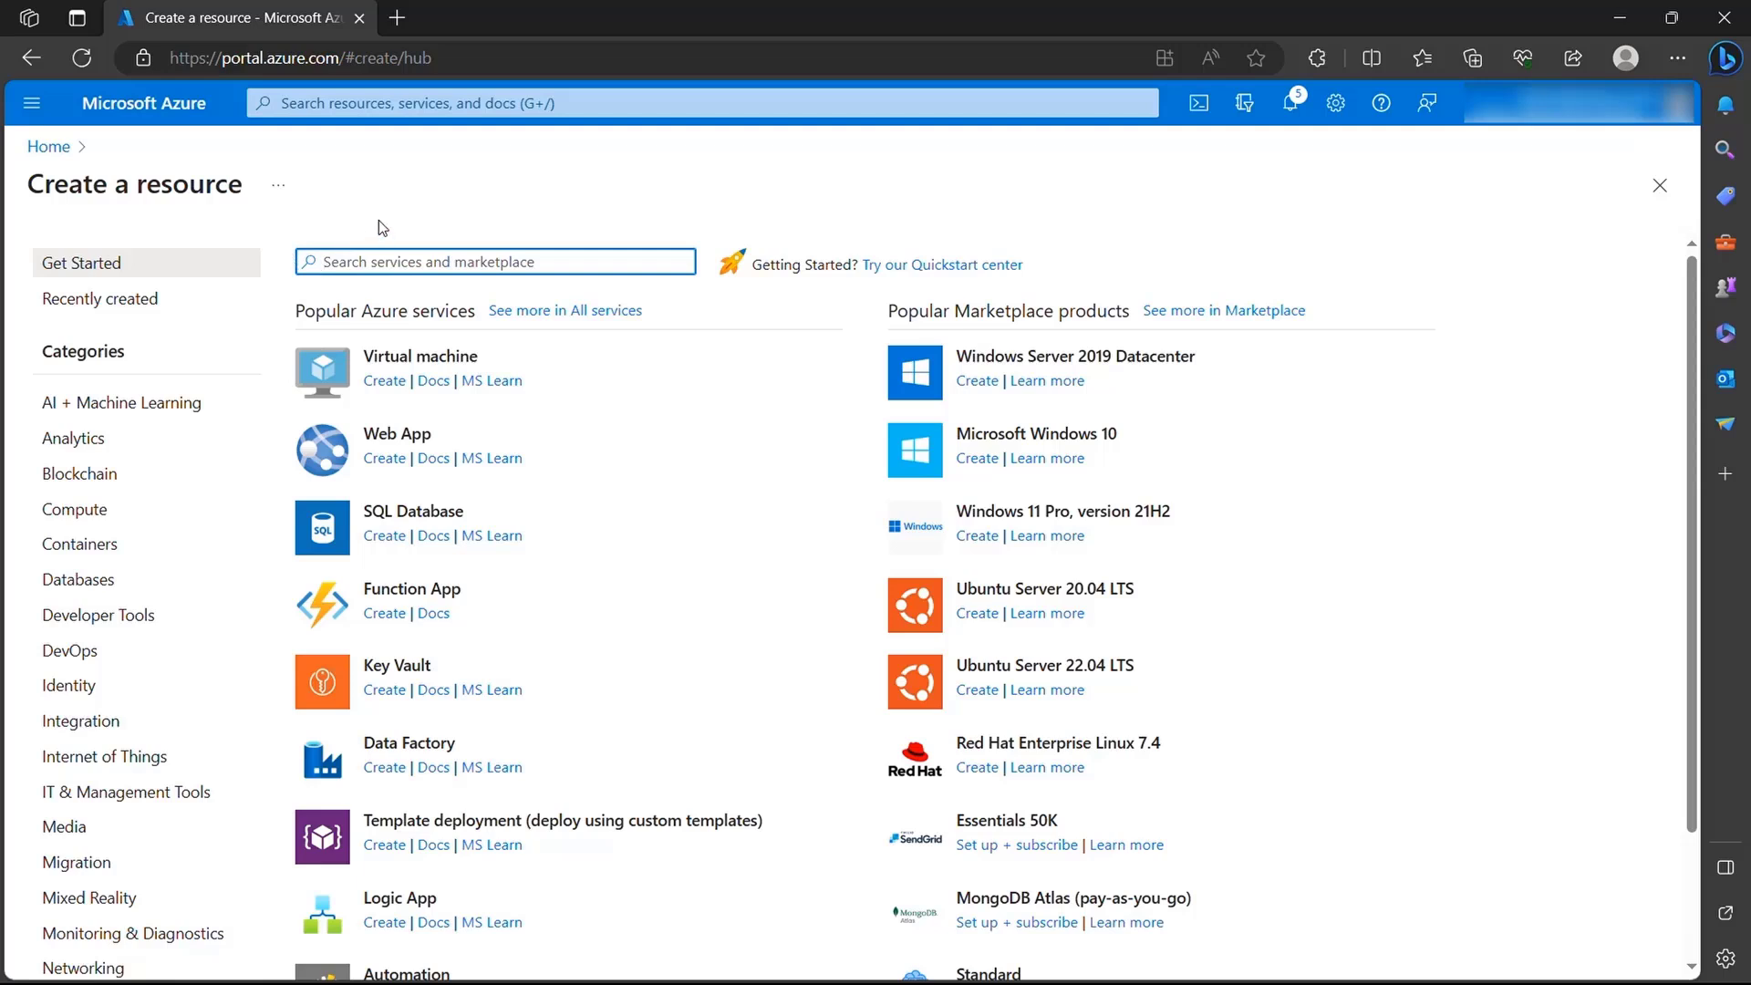
{"action": "type", "text": "translator"}
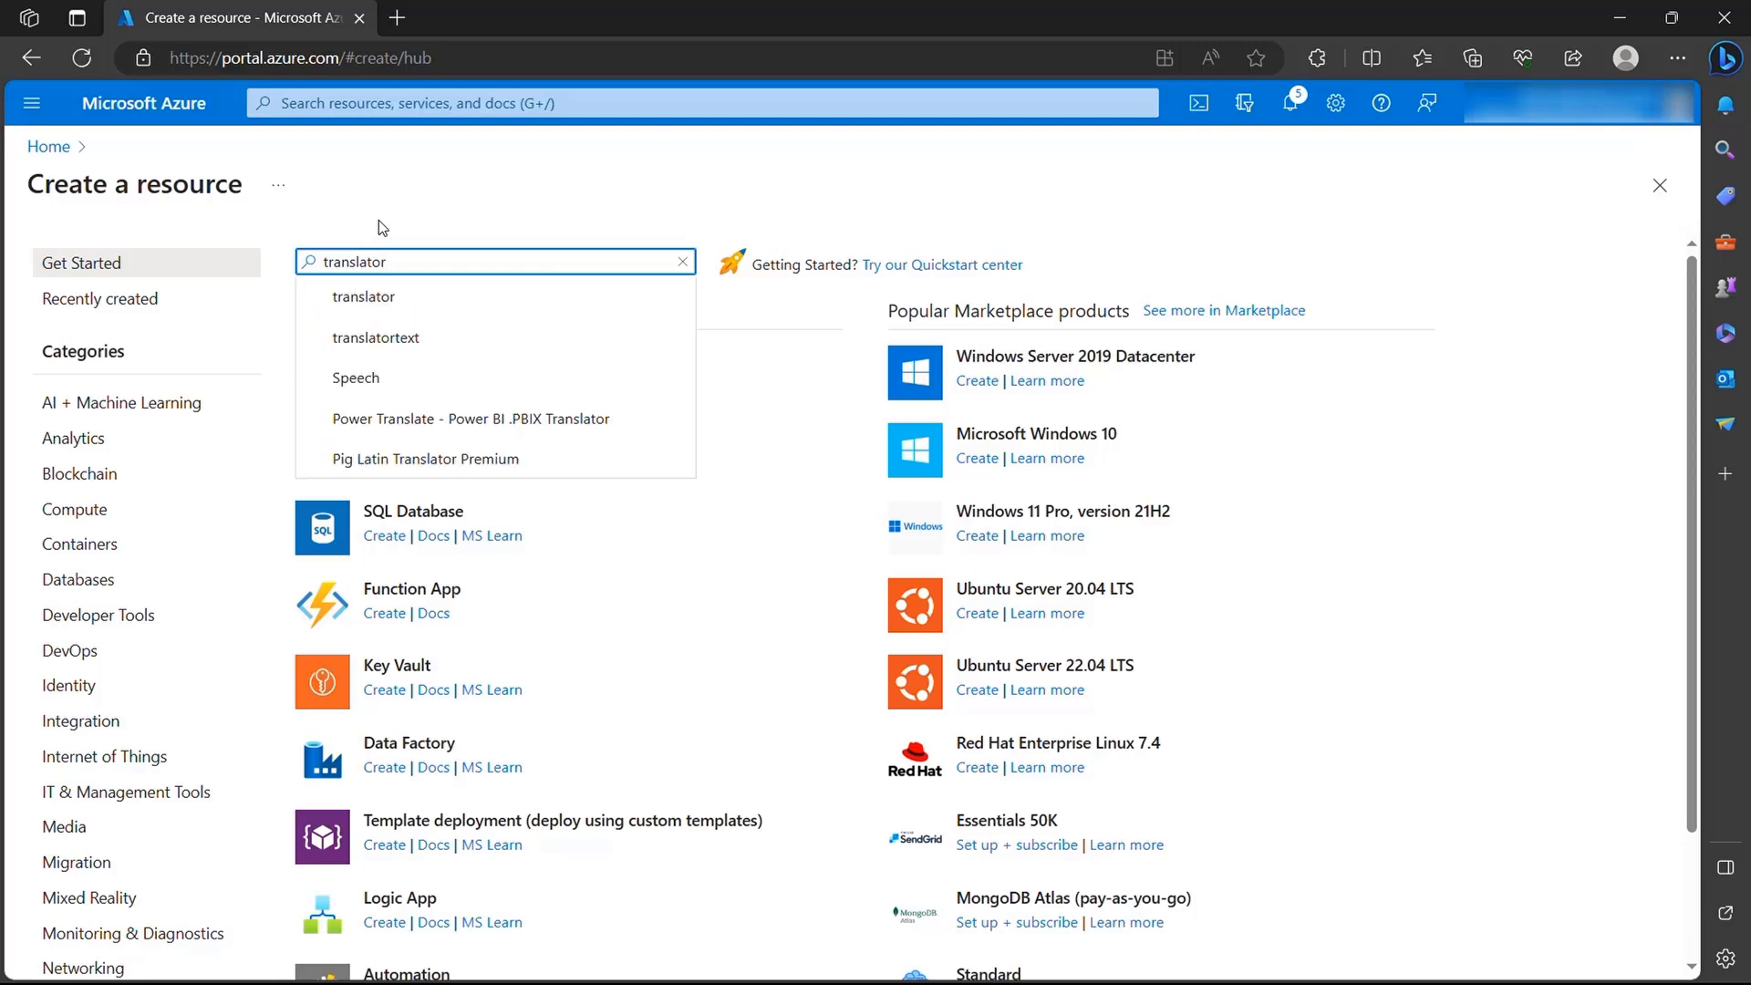
{"action": "left_click", "coordinate": [416, 300]}
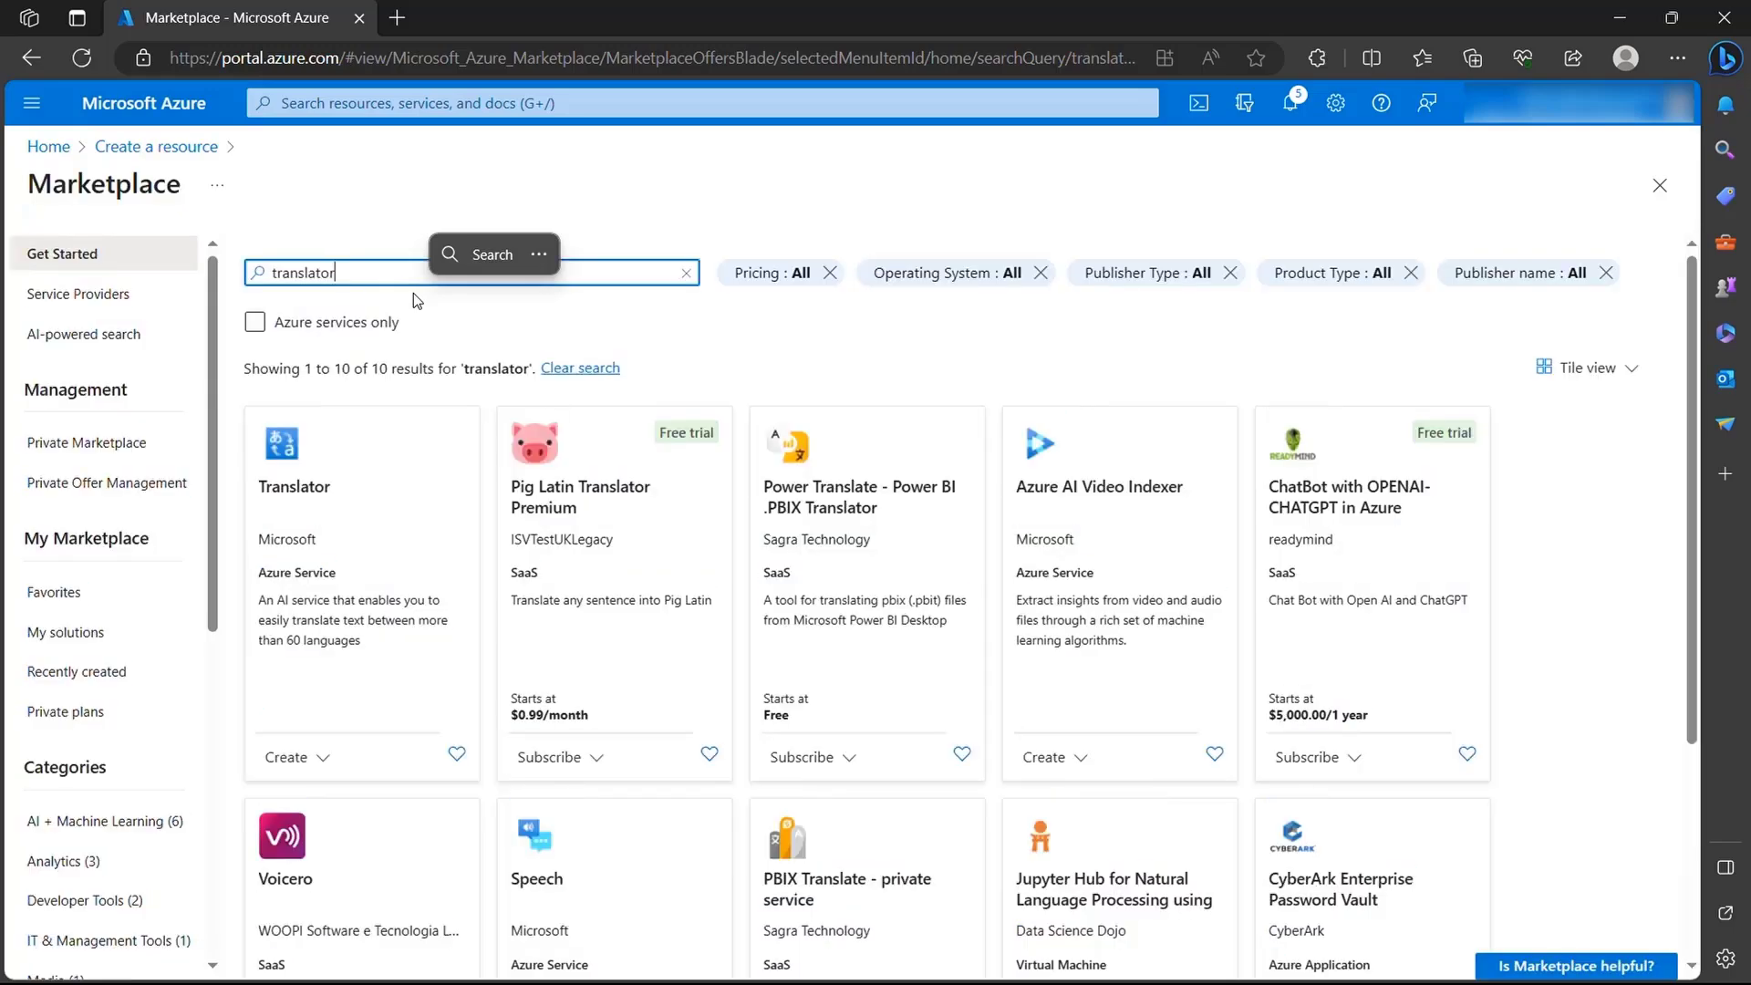
{"action": "left_click", "coordinate": [328, 764]}
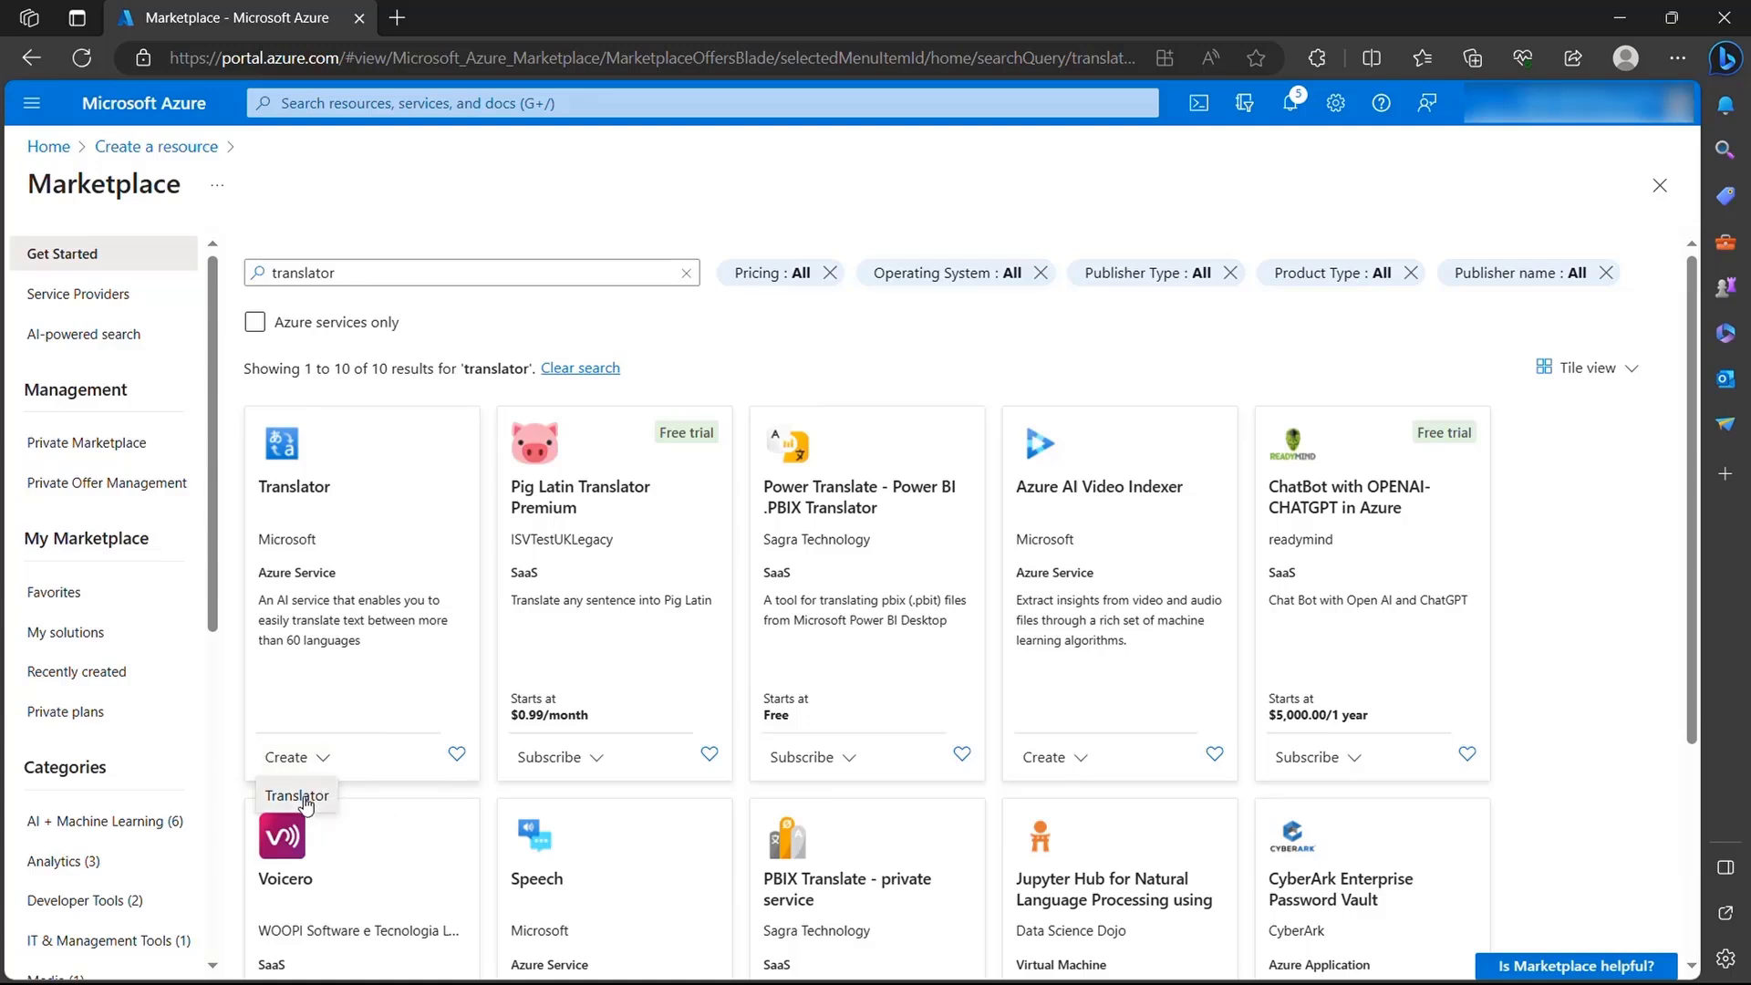
{"action": "left_click", "coordinate": [299, 796]}
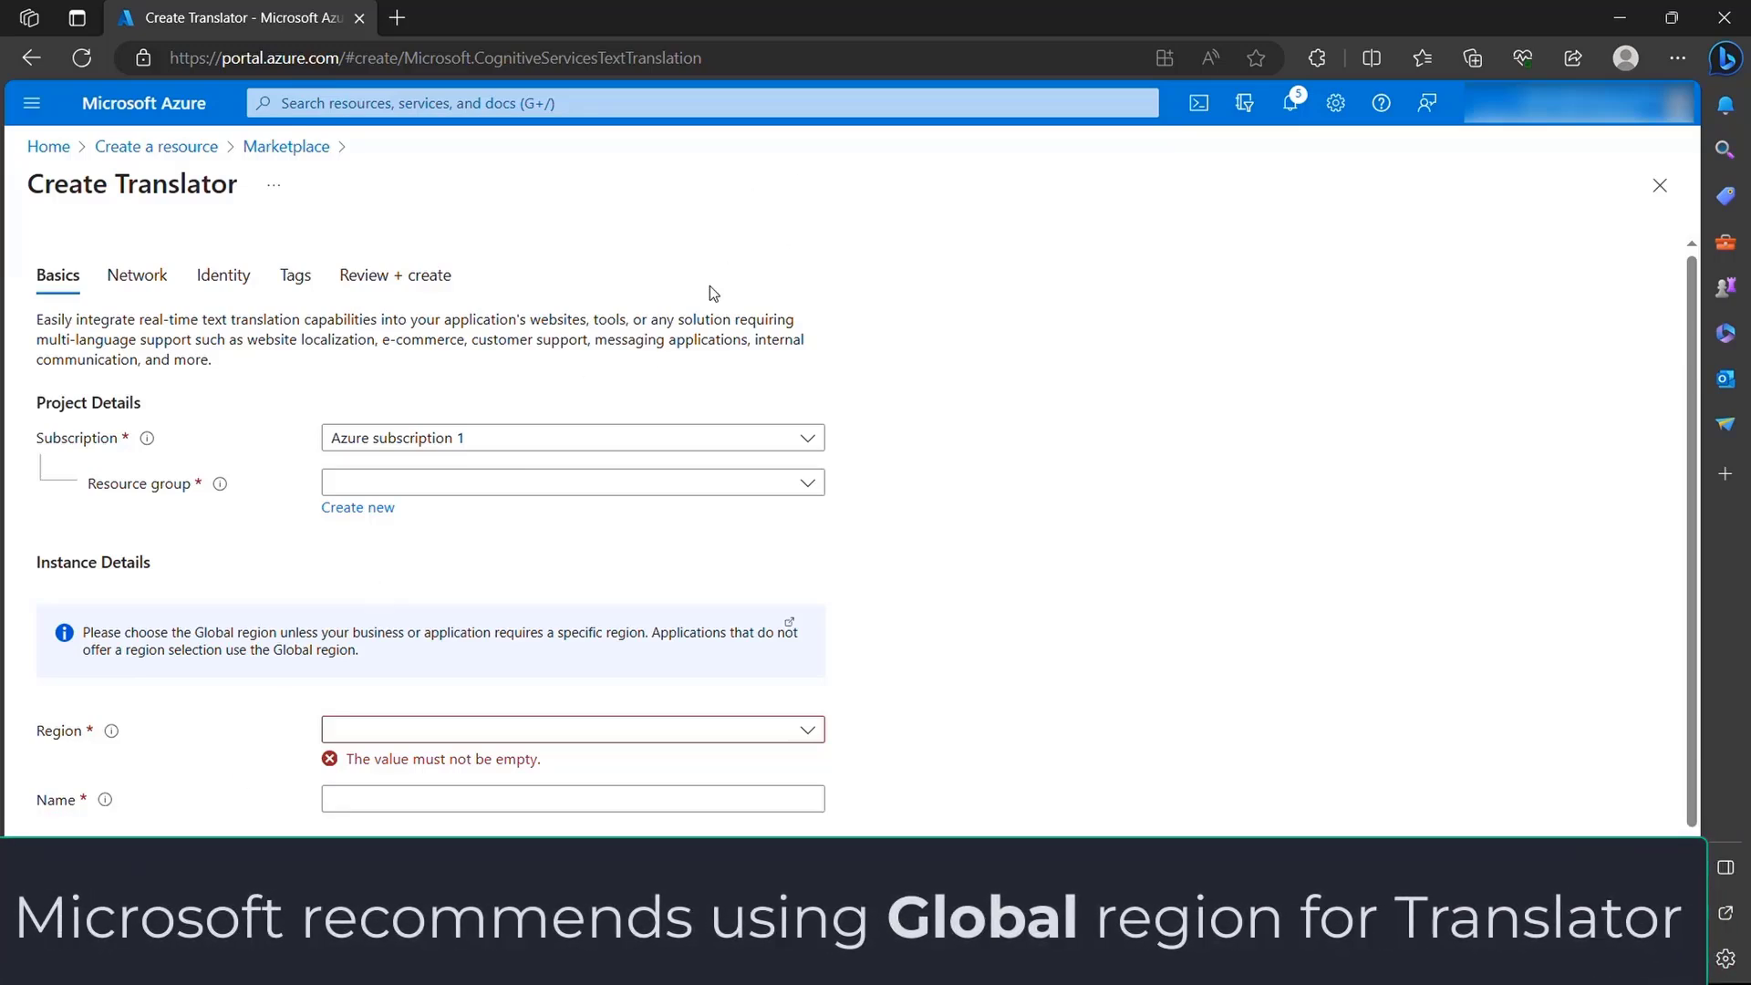
- Assign the Translator to the HVTTS resource group and set its region to East US
{"action": "left_click", "coordinate": [499, 483]}
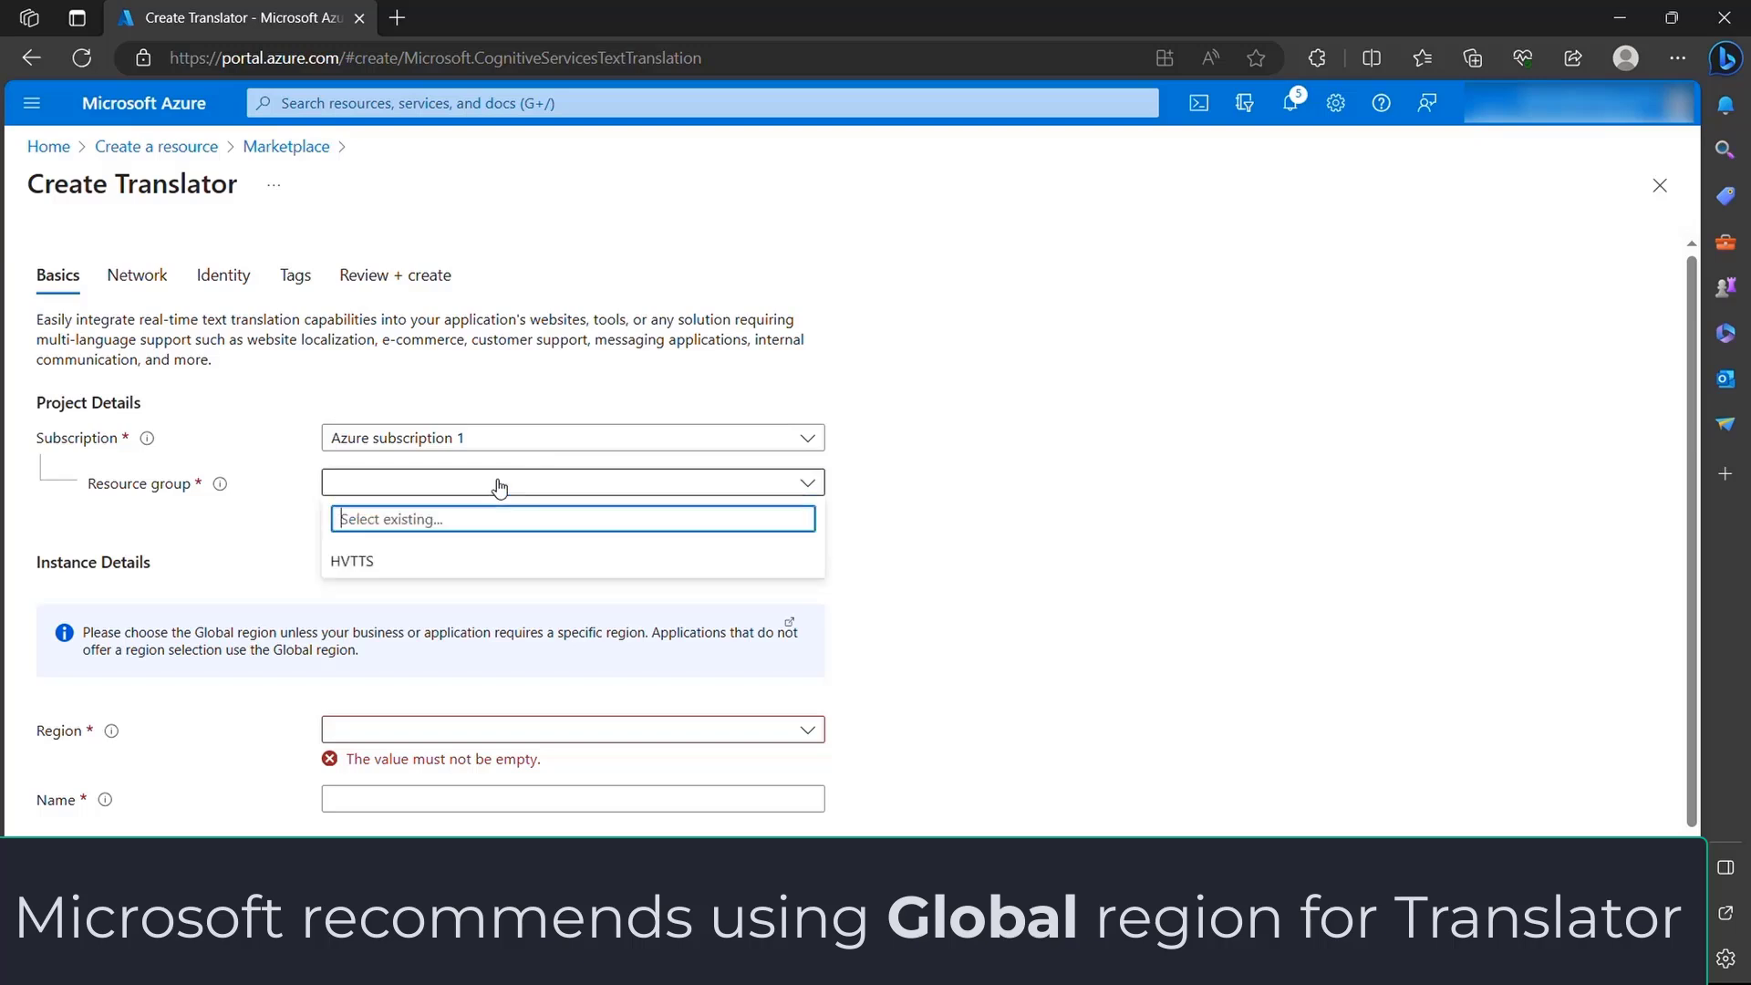
{"action": "left_click", "coordinate": [395, 564]}
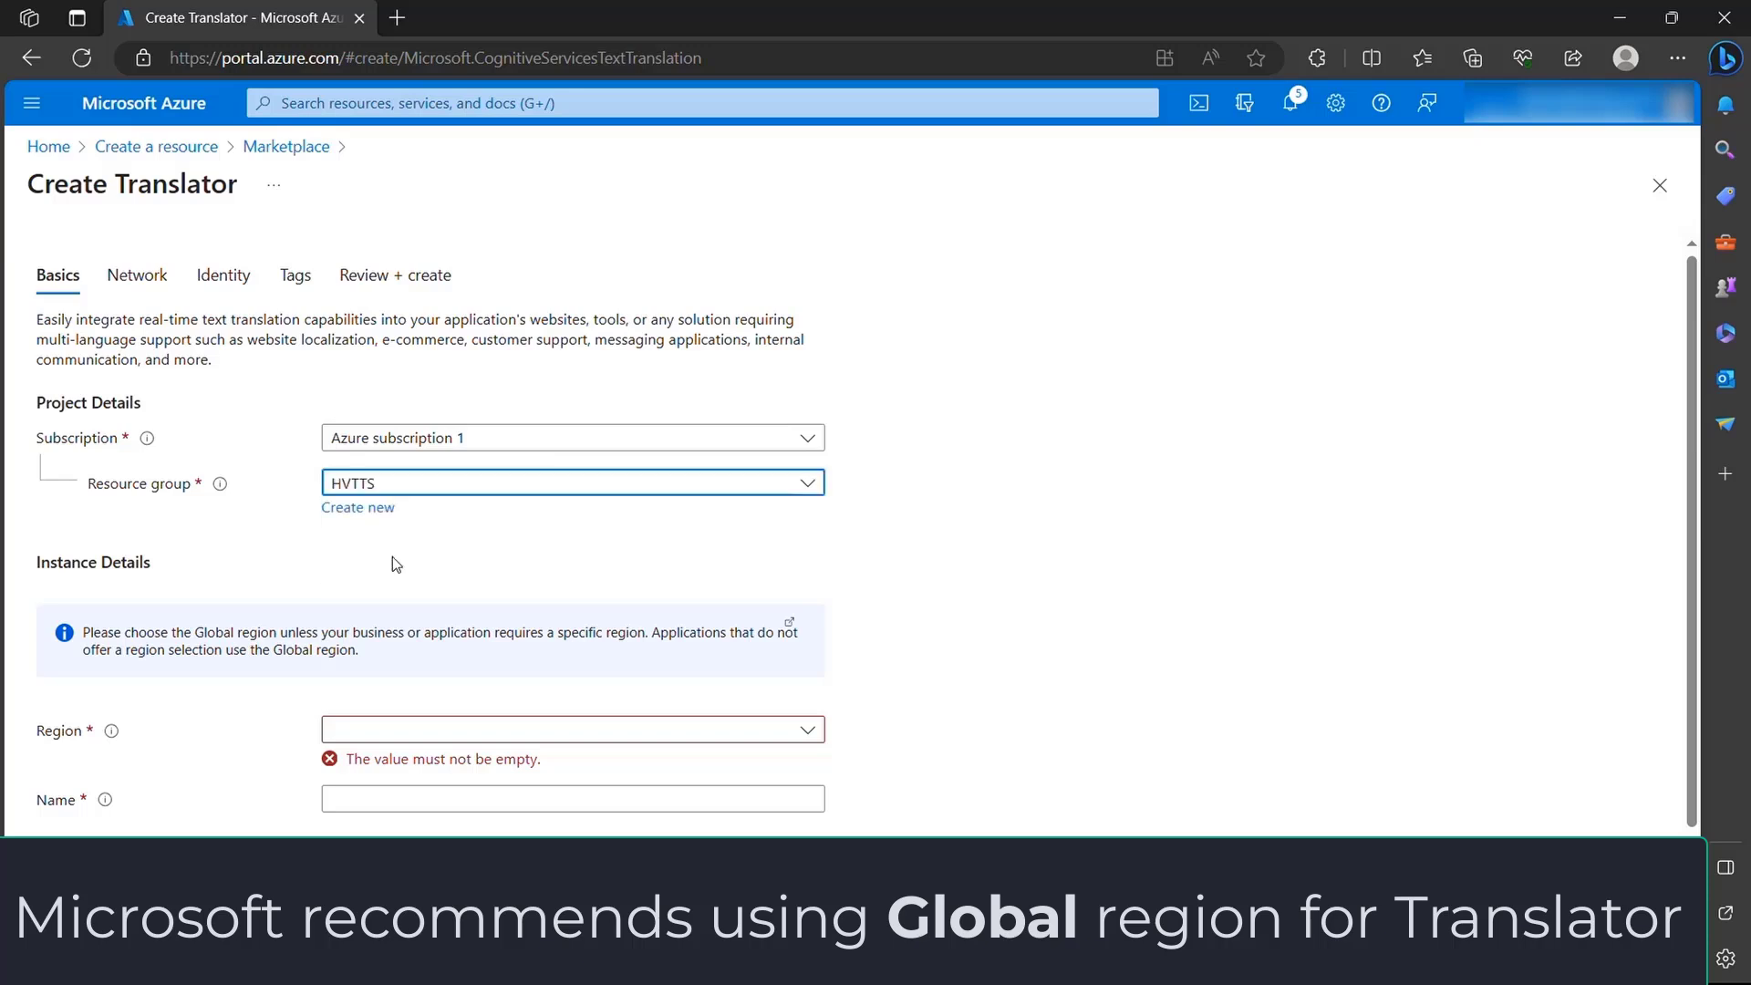
{"action": "scroll", "coordinate": [1140, 734], "scroll_direction": "down", "scroll_amount": 1}
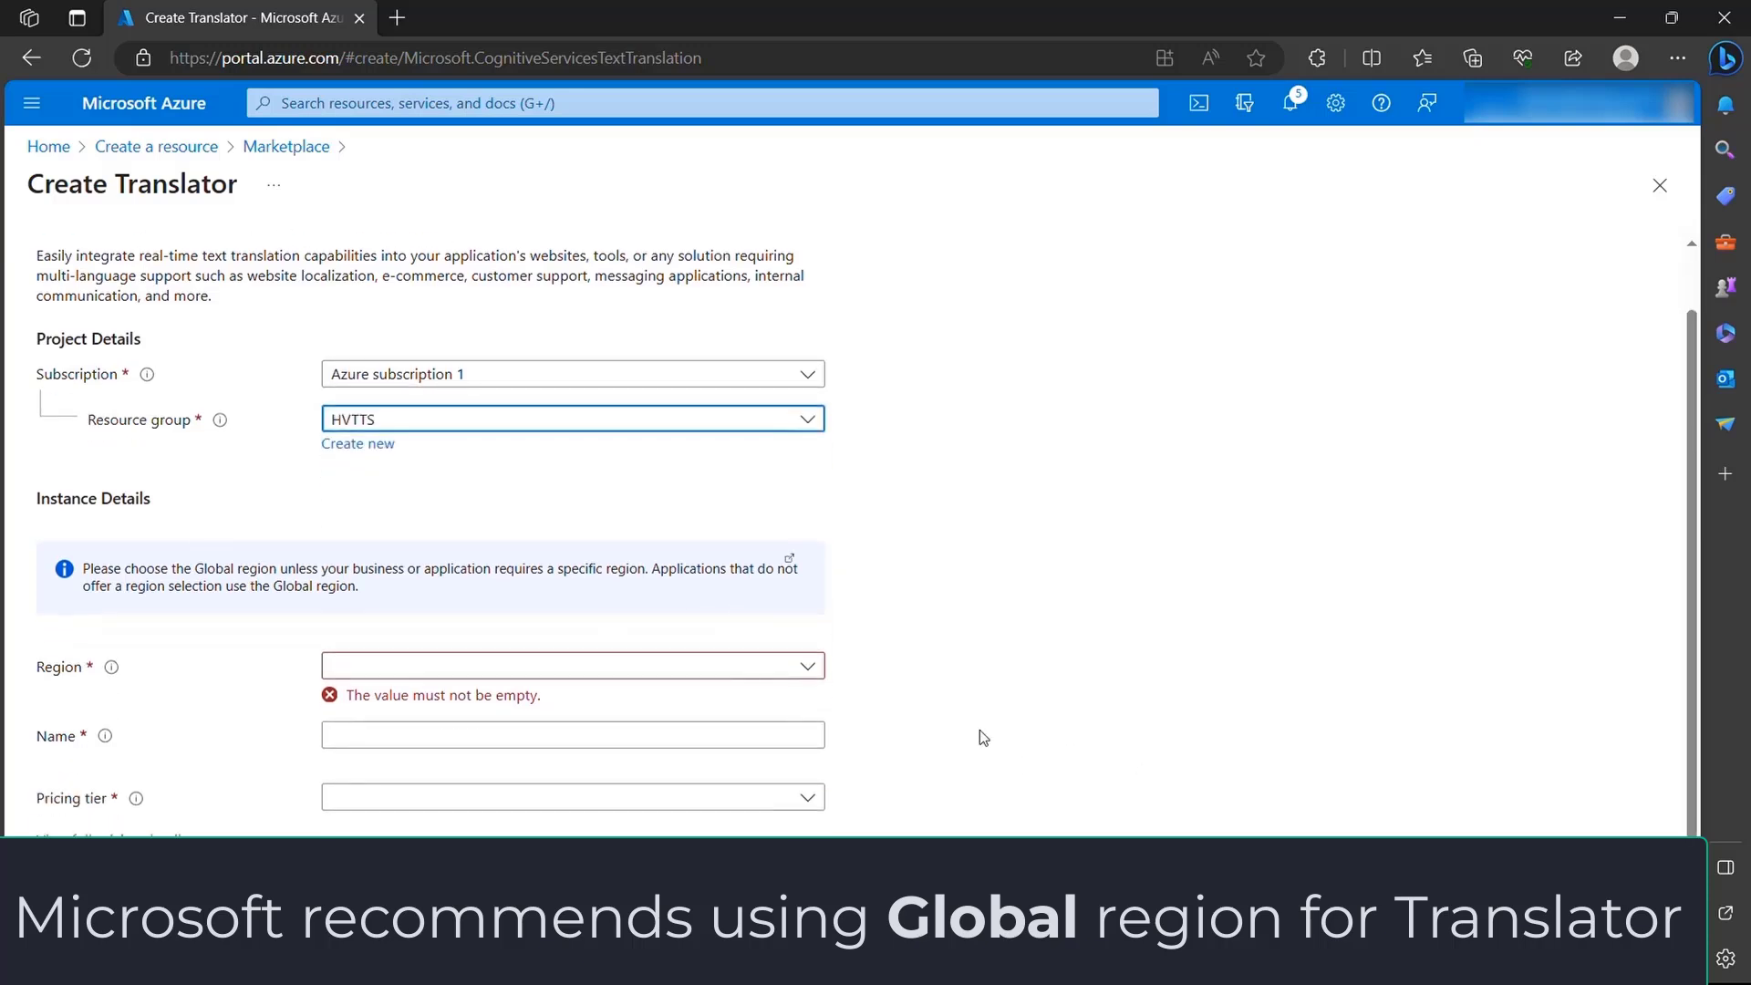
{"action": "left_click", "coordinate": [808, 666]}
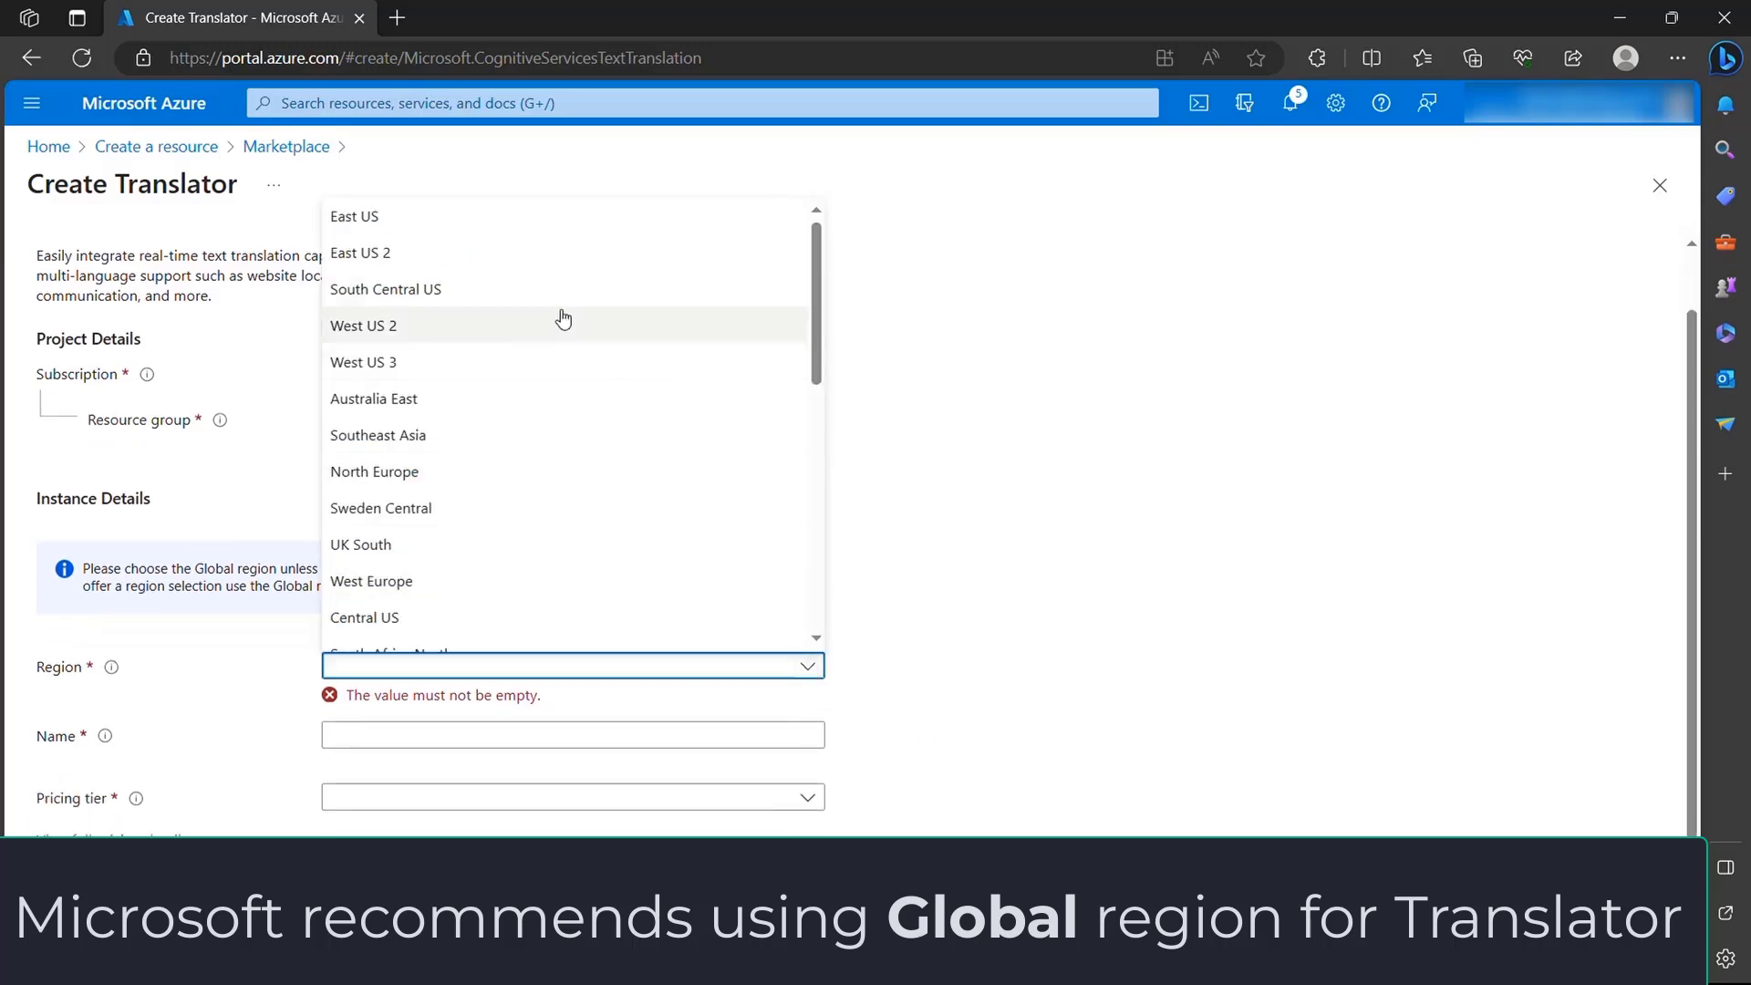
{"action": "left_click", "coordinate": [418, 219]}
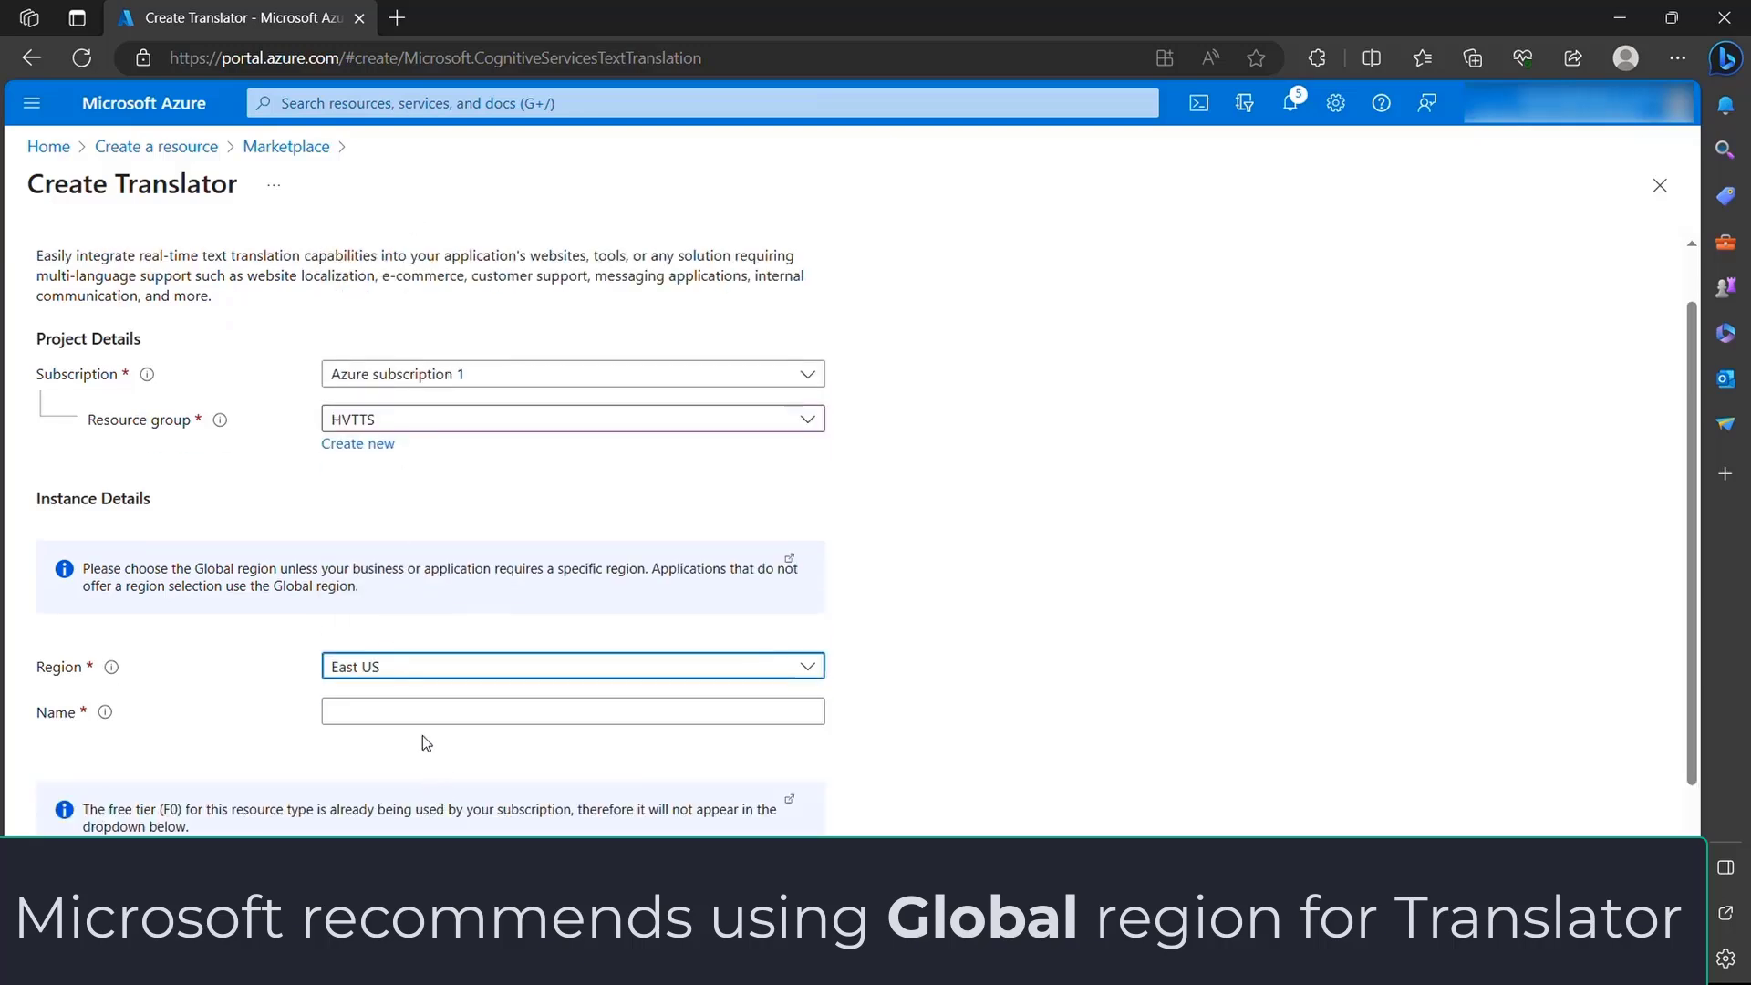
- Name the Translator resource HeroTranslationServiceApp
{"action": "left_click", "coordinate": [402, 714]}
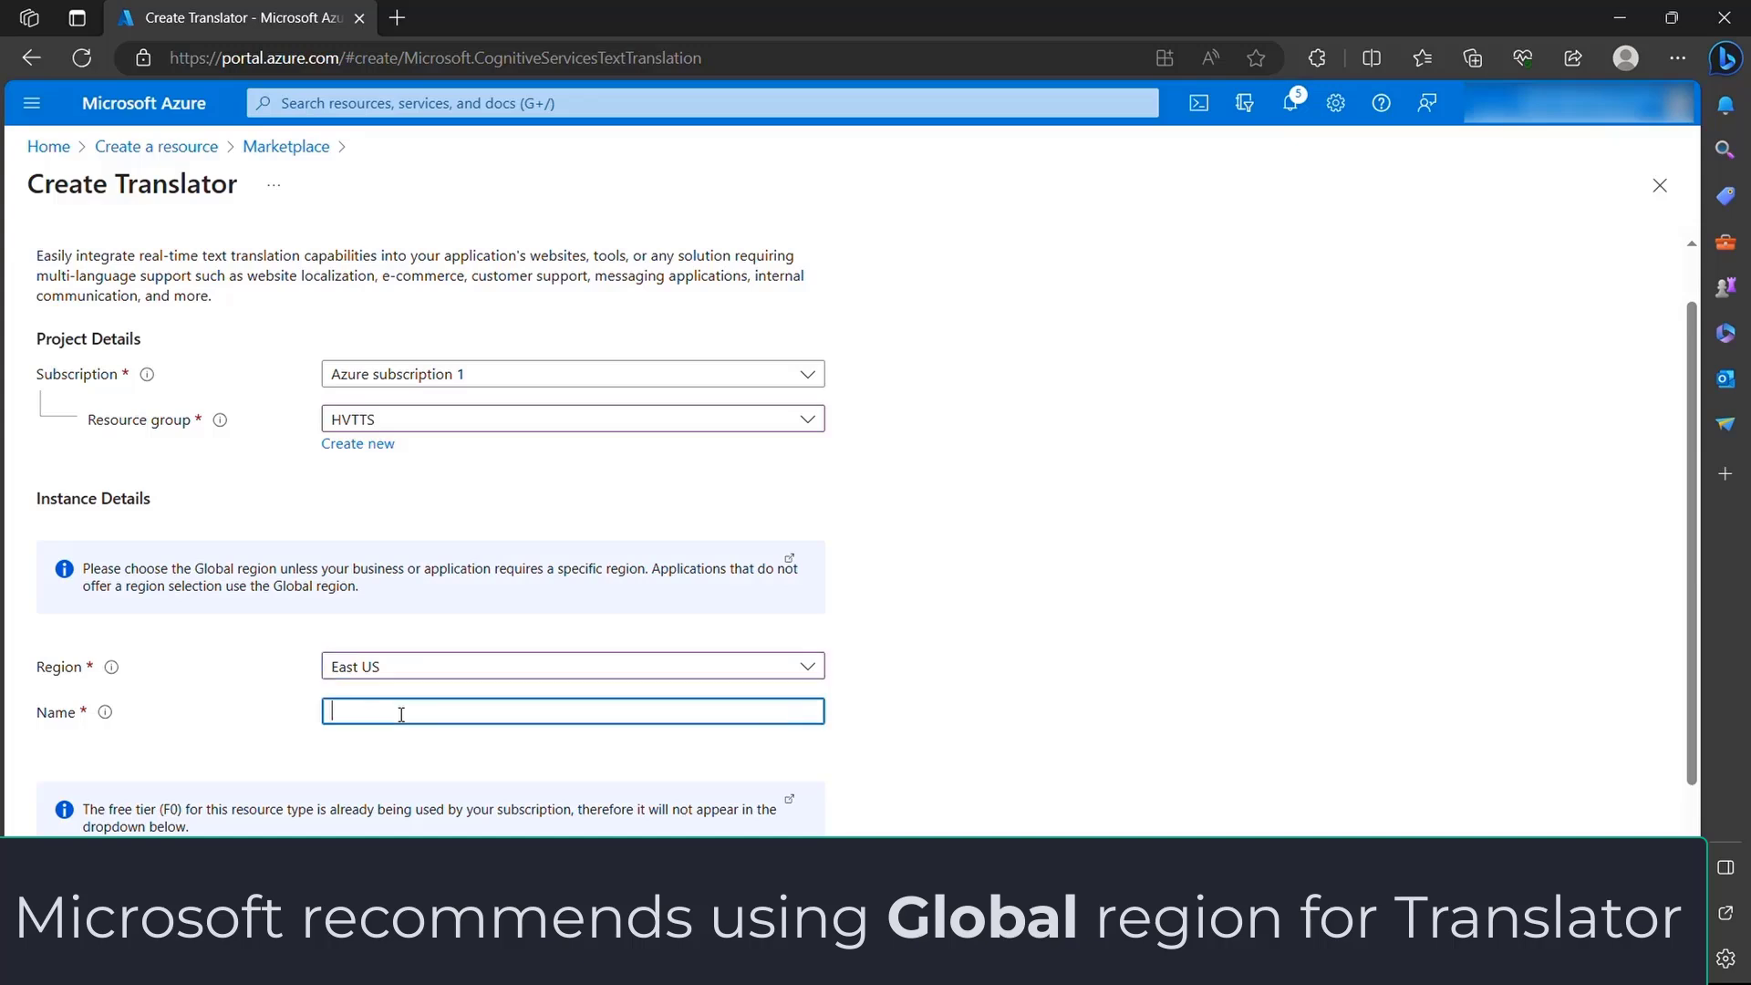
{"action": "type", "text": "HeroTranslationServiceApp"}
- Set the Translator's pricing tier to Standard S1 (Pay as you go) and deploy it, accepting that unsaved edits are discarded
{"action": "scroll", "coordinate": [1176, 665], "scroll_direction": "down", "scroll_amount": 1}
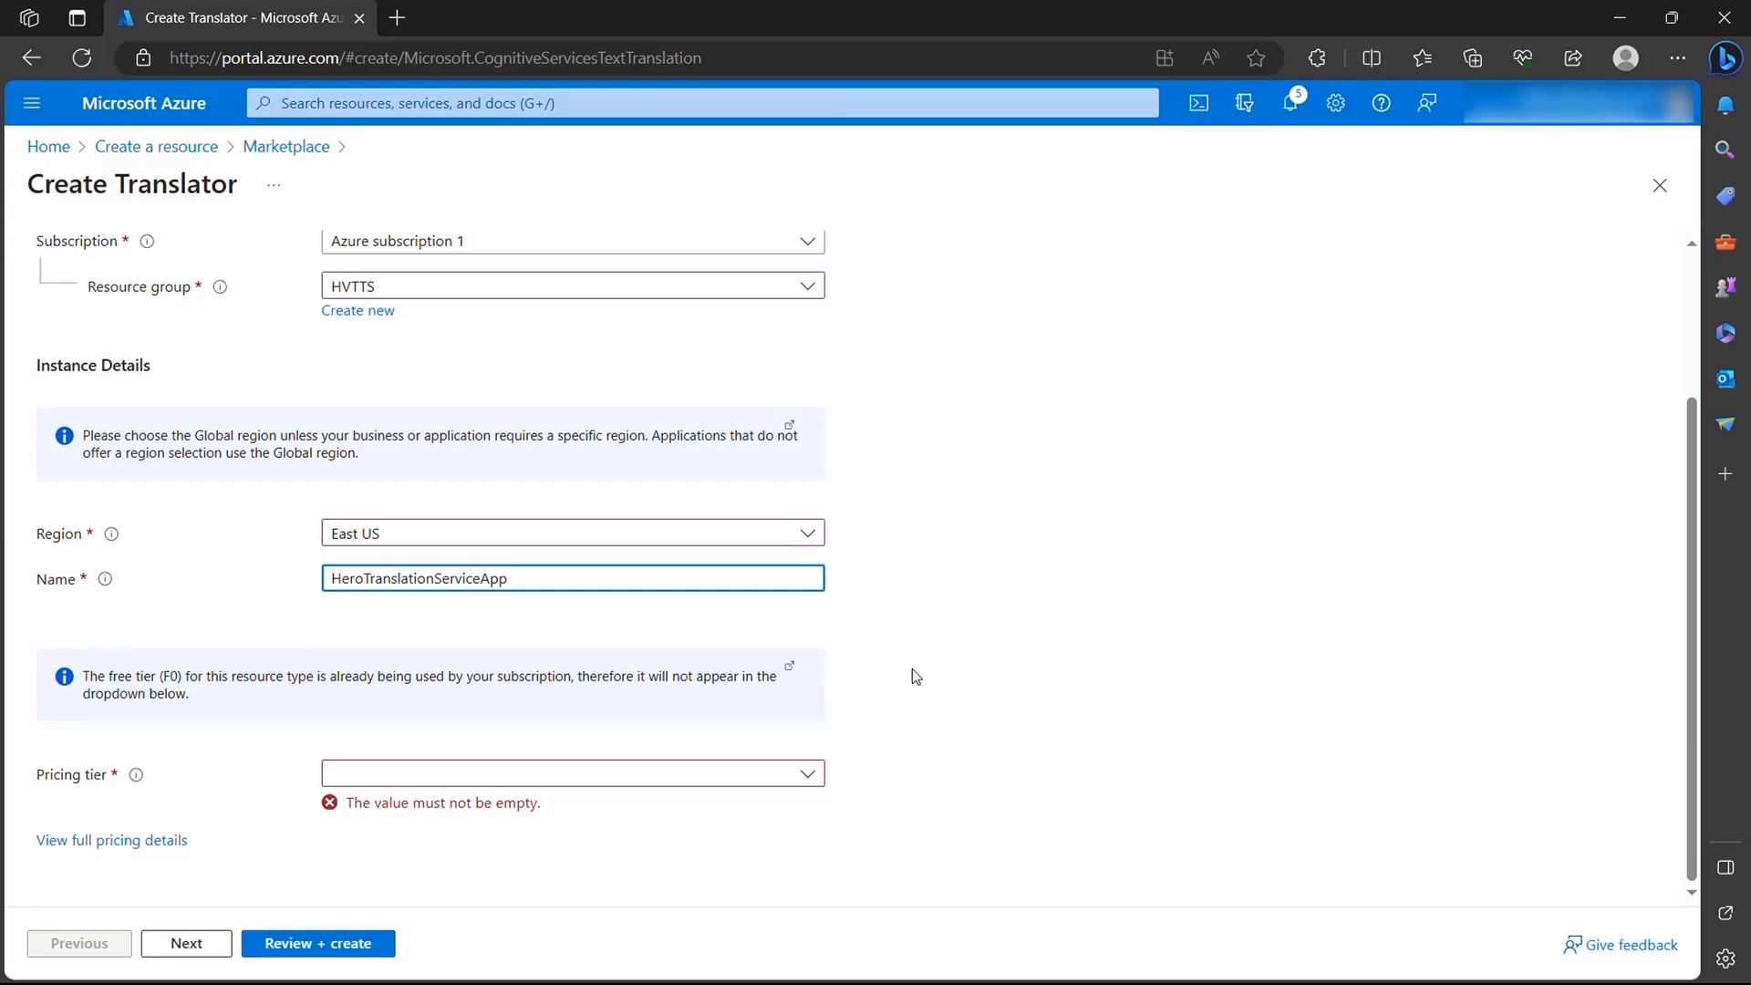
{"action": "left_click", "coordinate": [778, 771]}
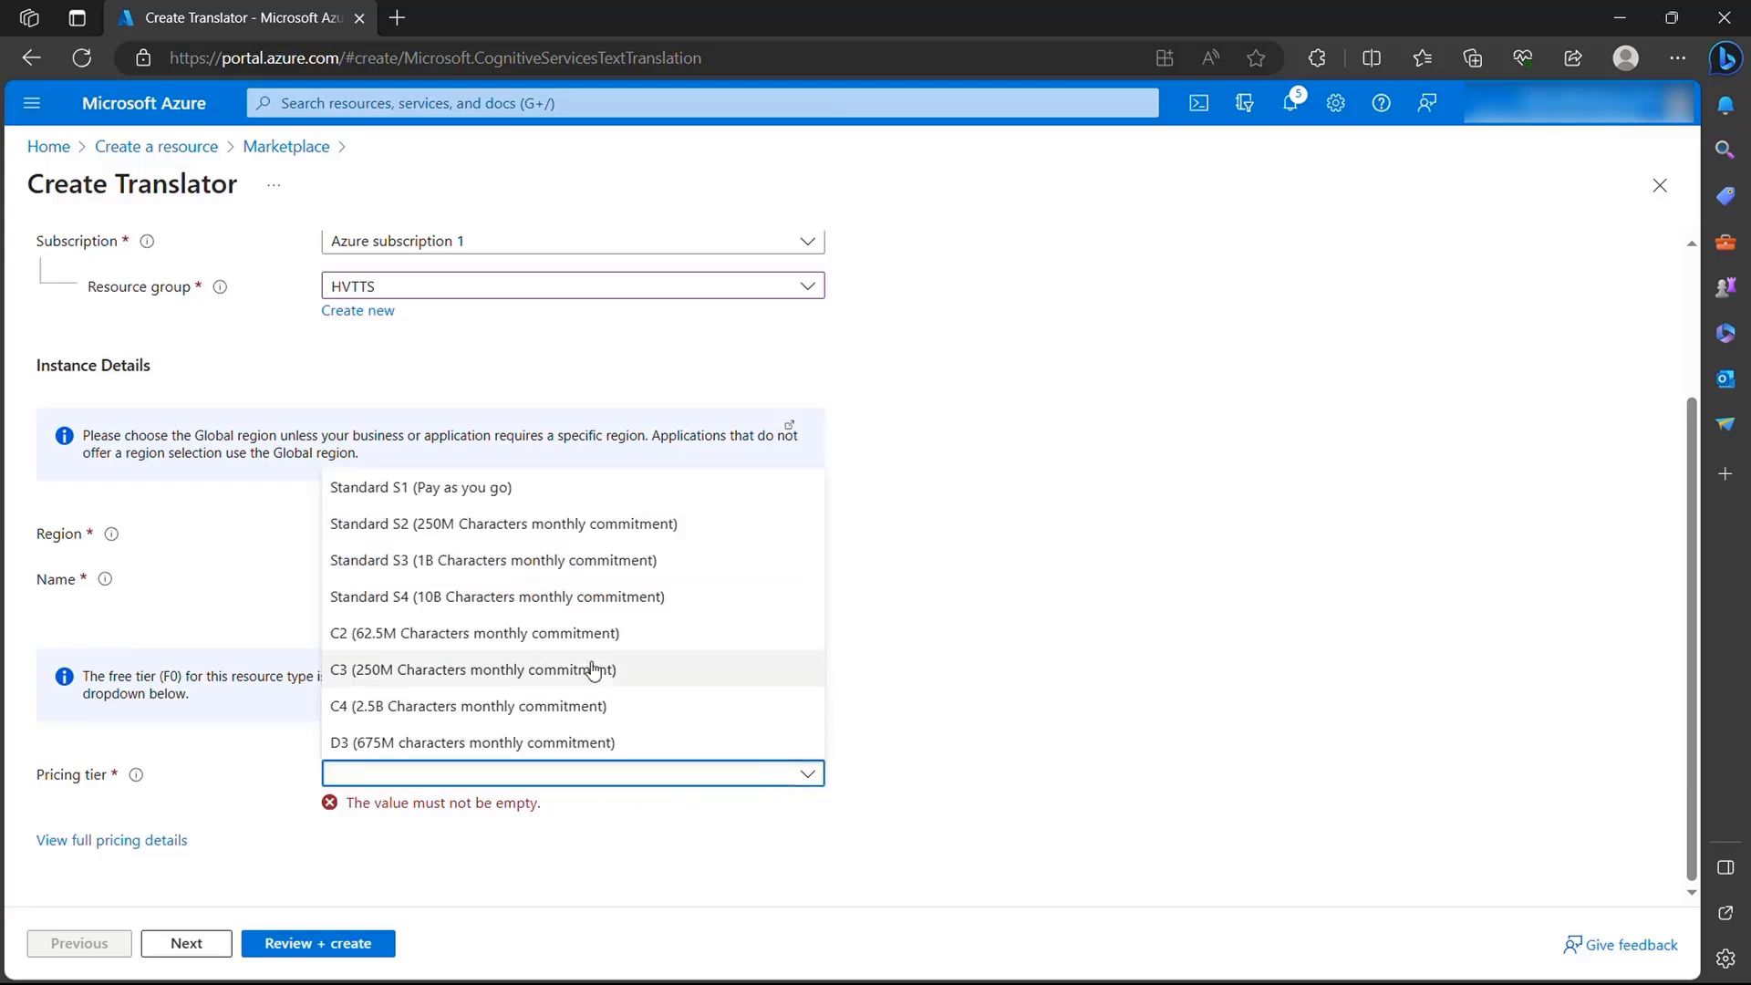
{"action": "left_click", "coordinate": [459, 488]}
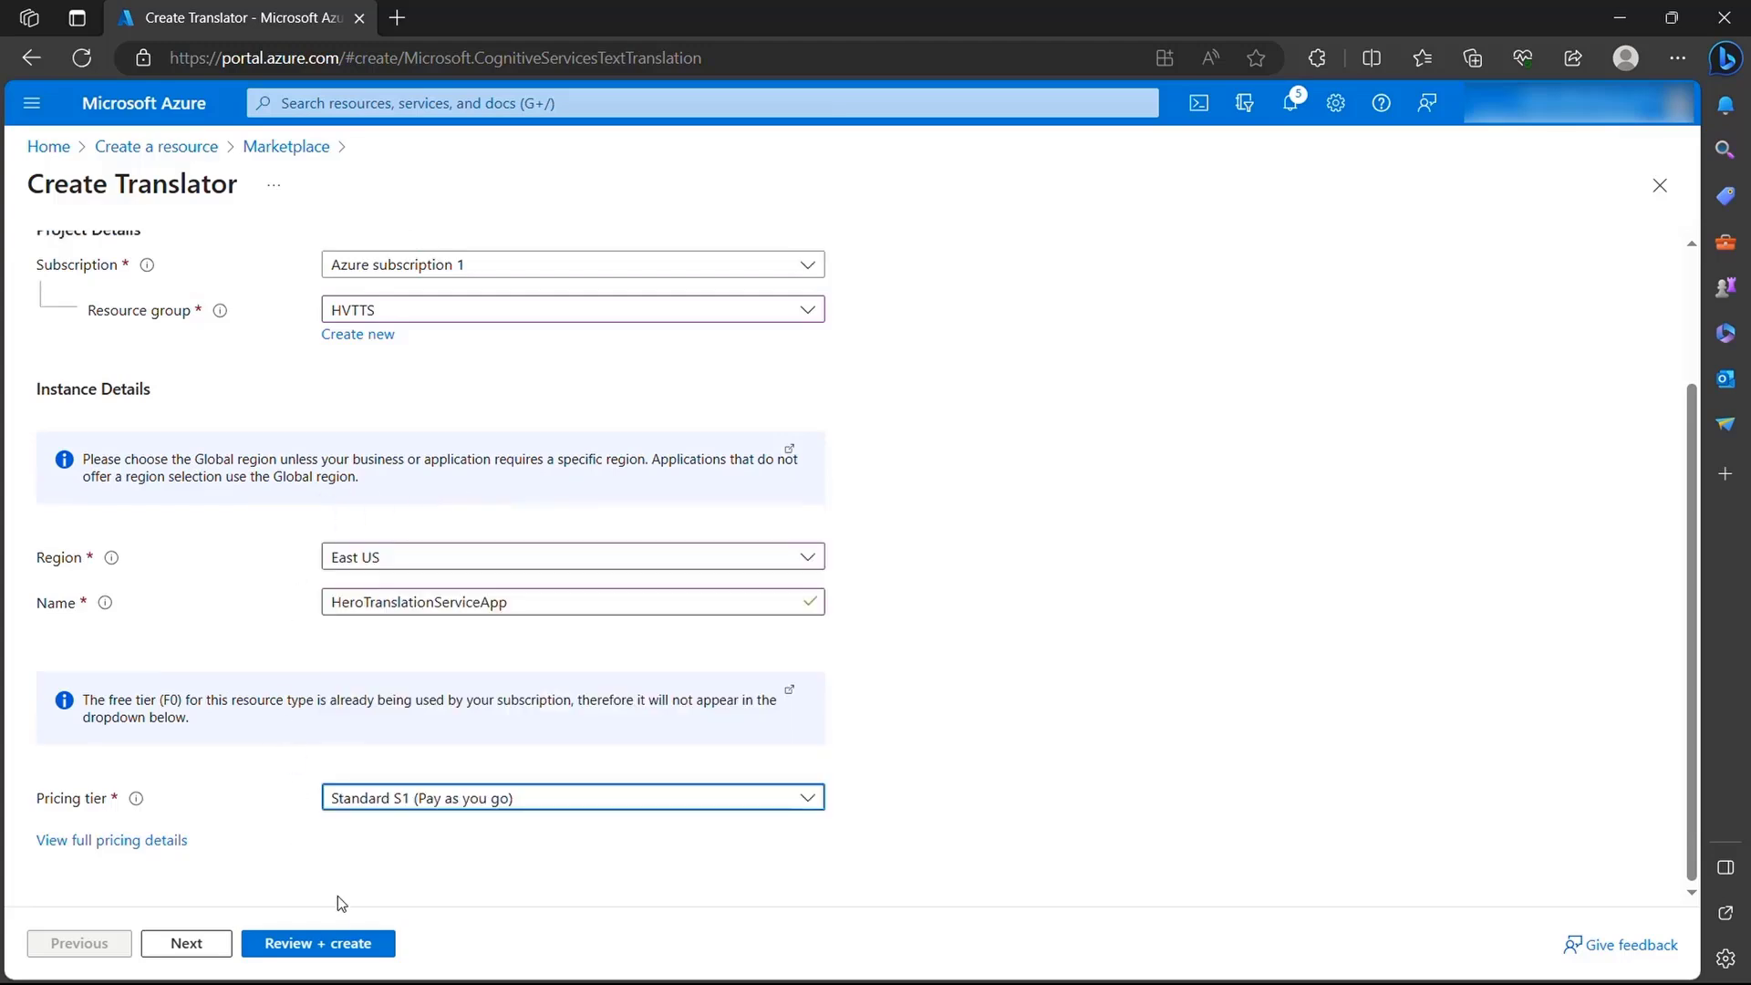
{"action": "left_click", "coordinate": [344, 946]}
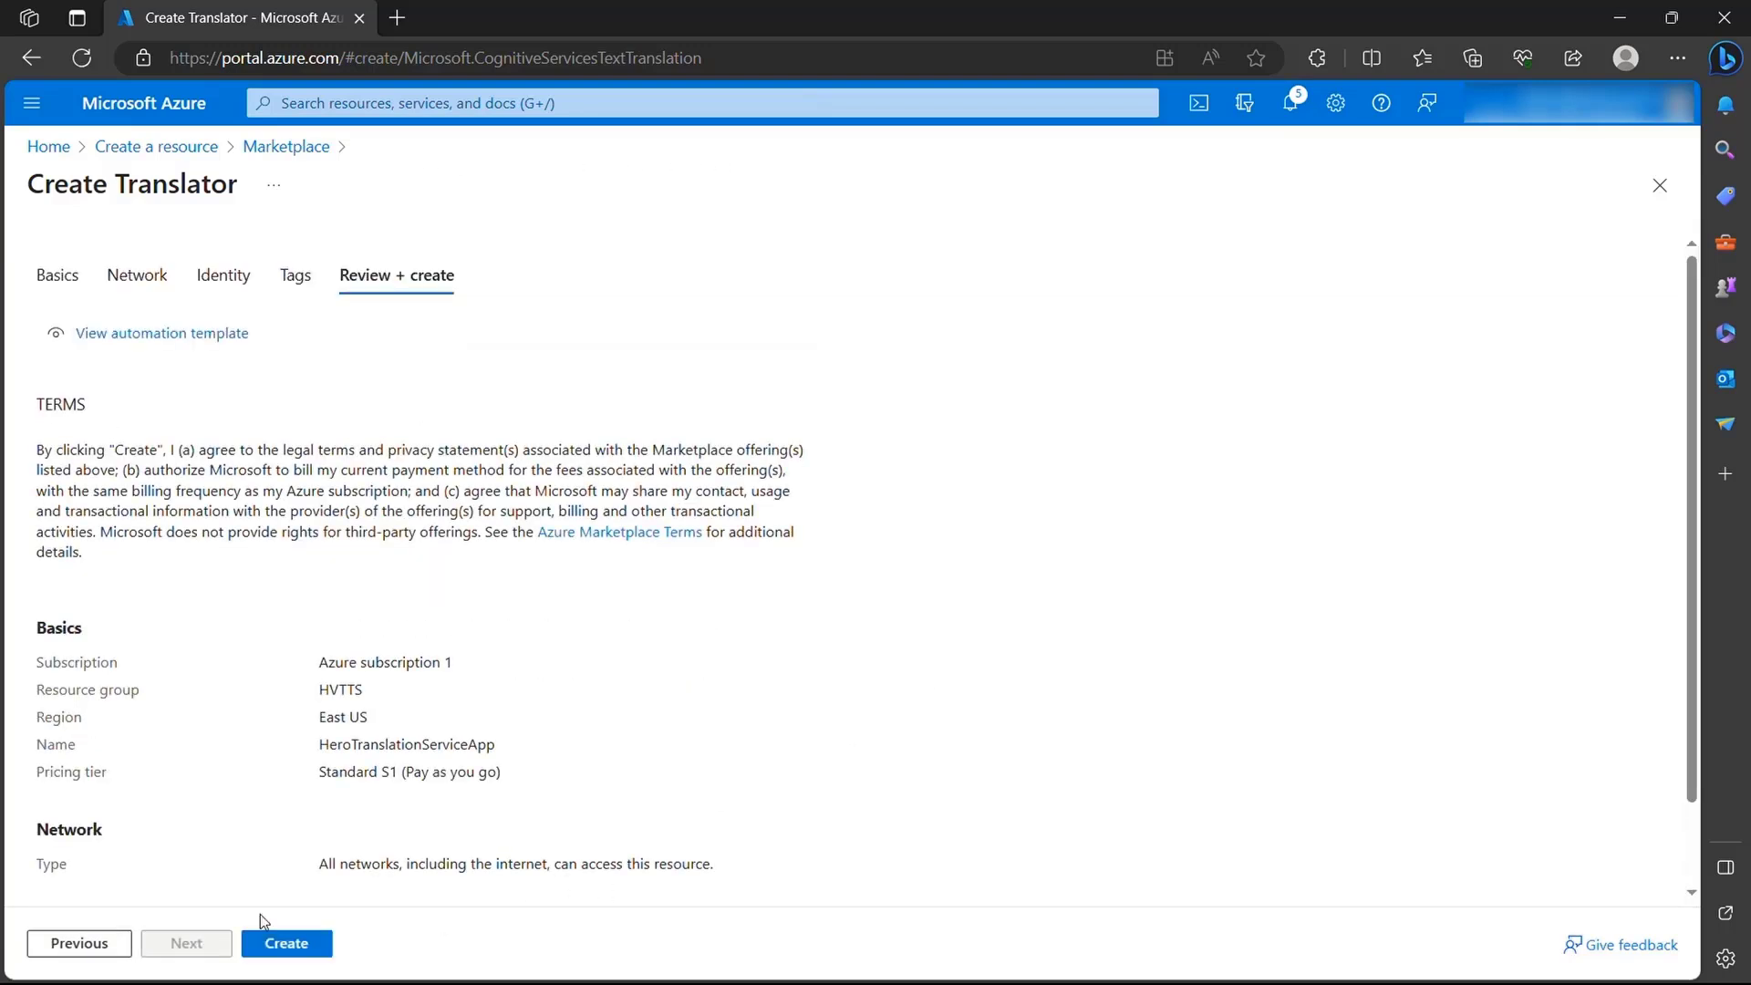
{"action": "left_click", "coordinate": [310, 949]}
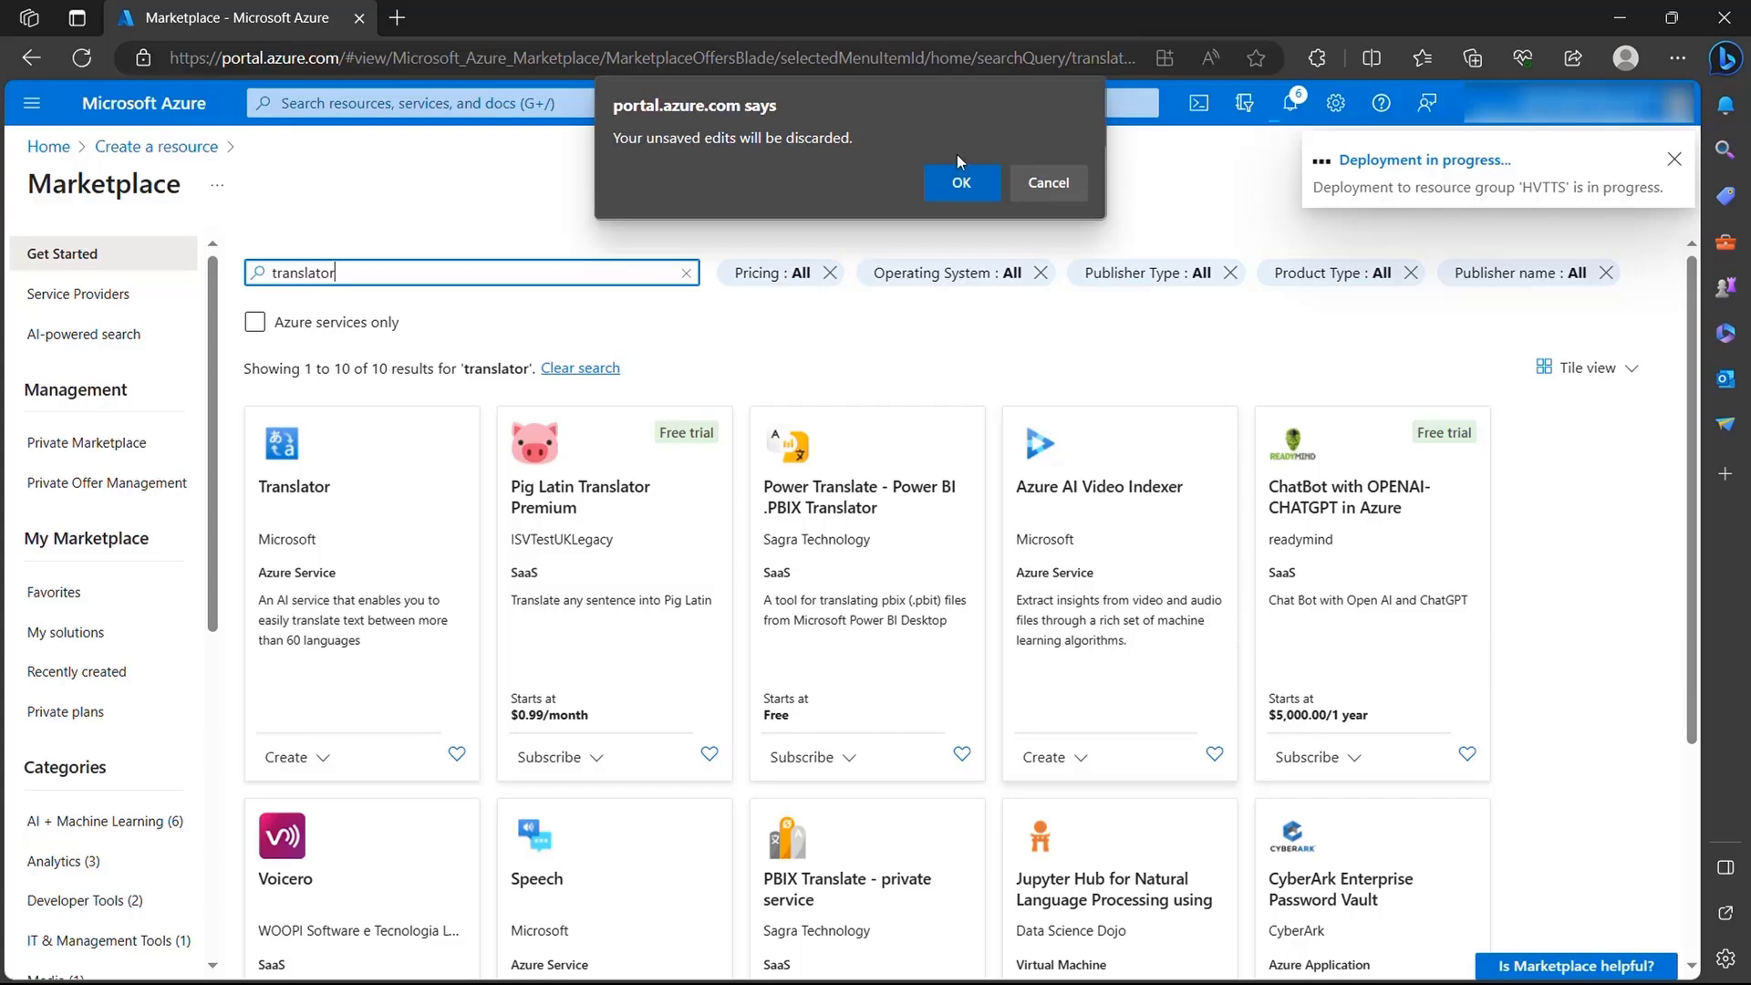
{"action": "left_click", "coordinate": [959, 176]}
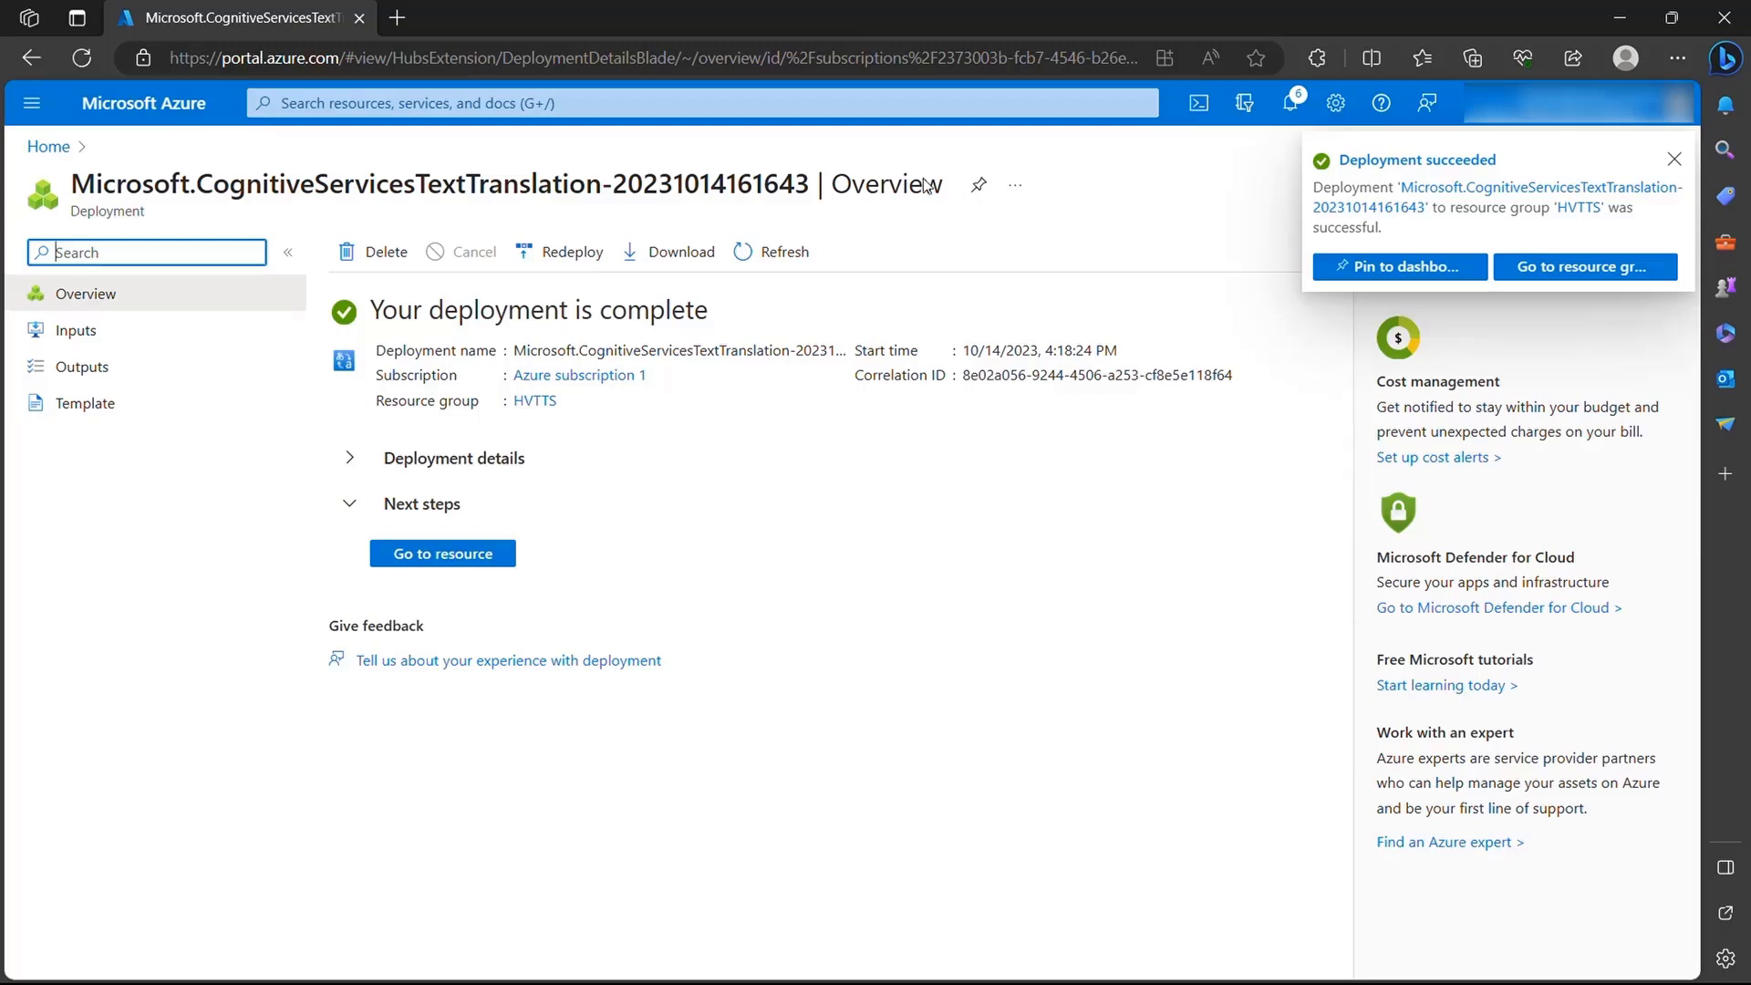
- Return to the portal home page, list all resources and open the keys and endpoint page of HeroTranslationServiceApp
{"action": "left_click", "coordinate": [52, 144]}
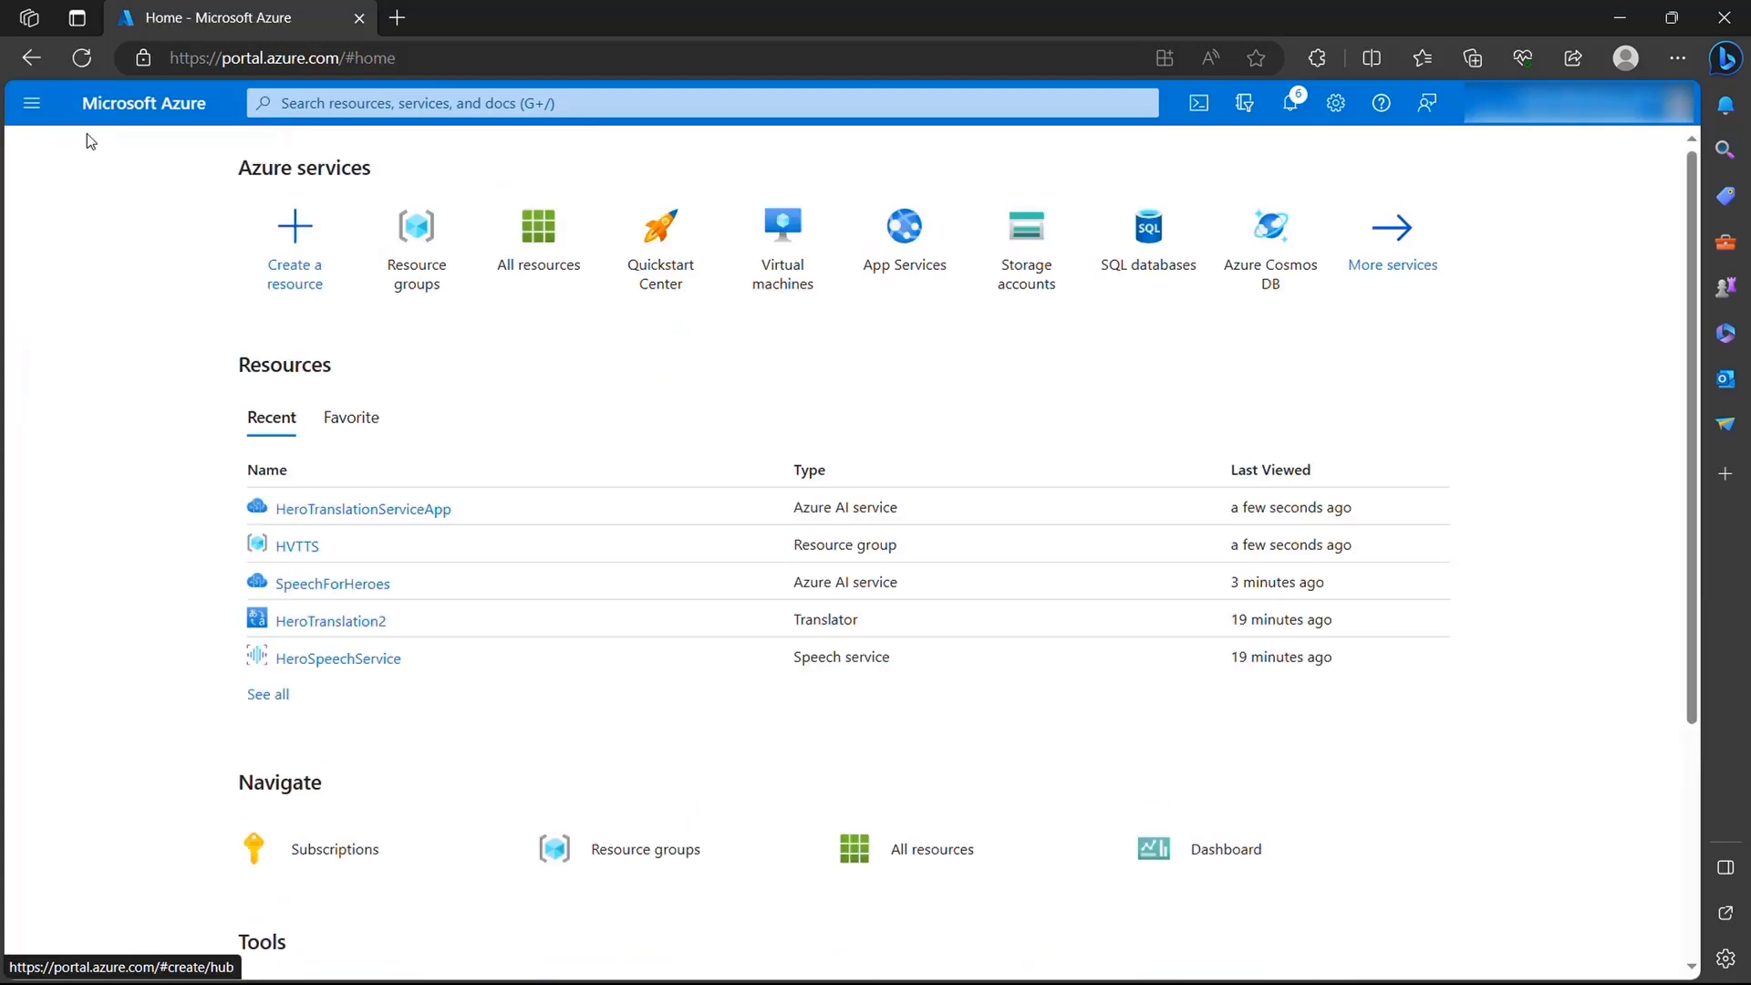
{"action": "left_click", "coordinate": [30, 108]}
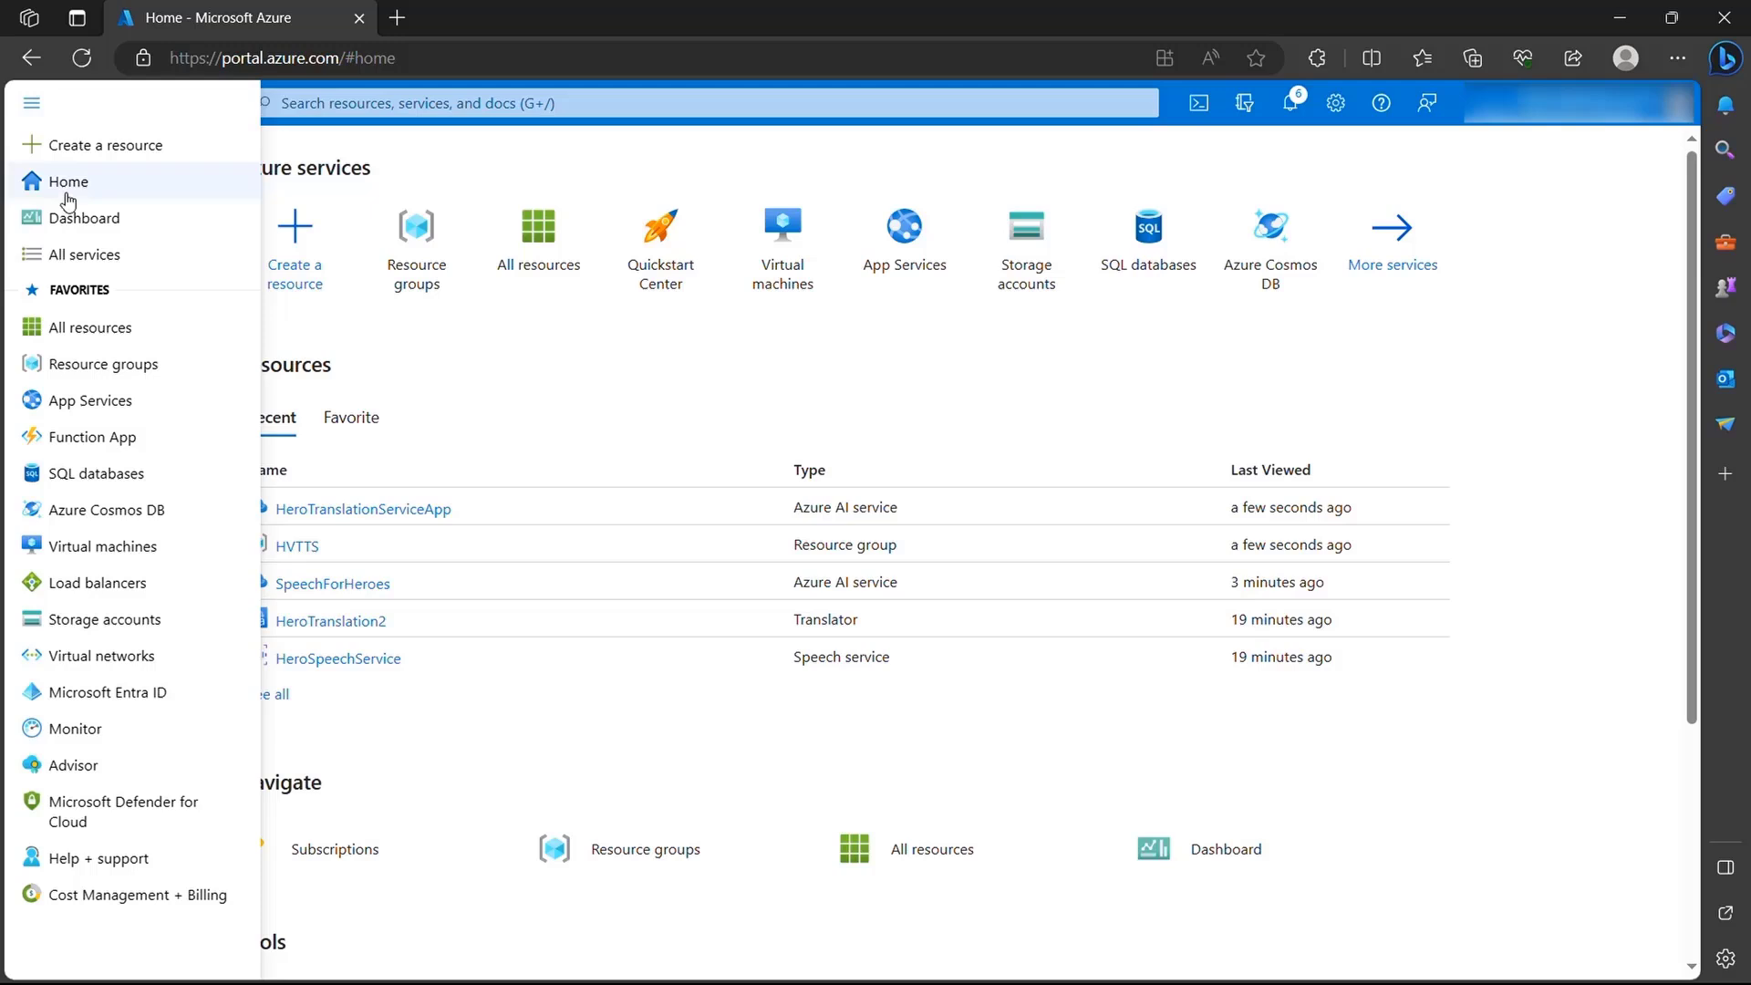
{"action": "left_click", "coordinate": [110, 327]}
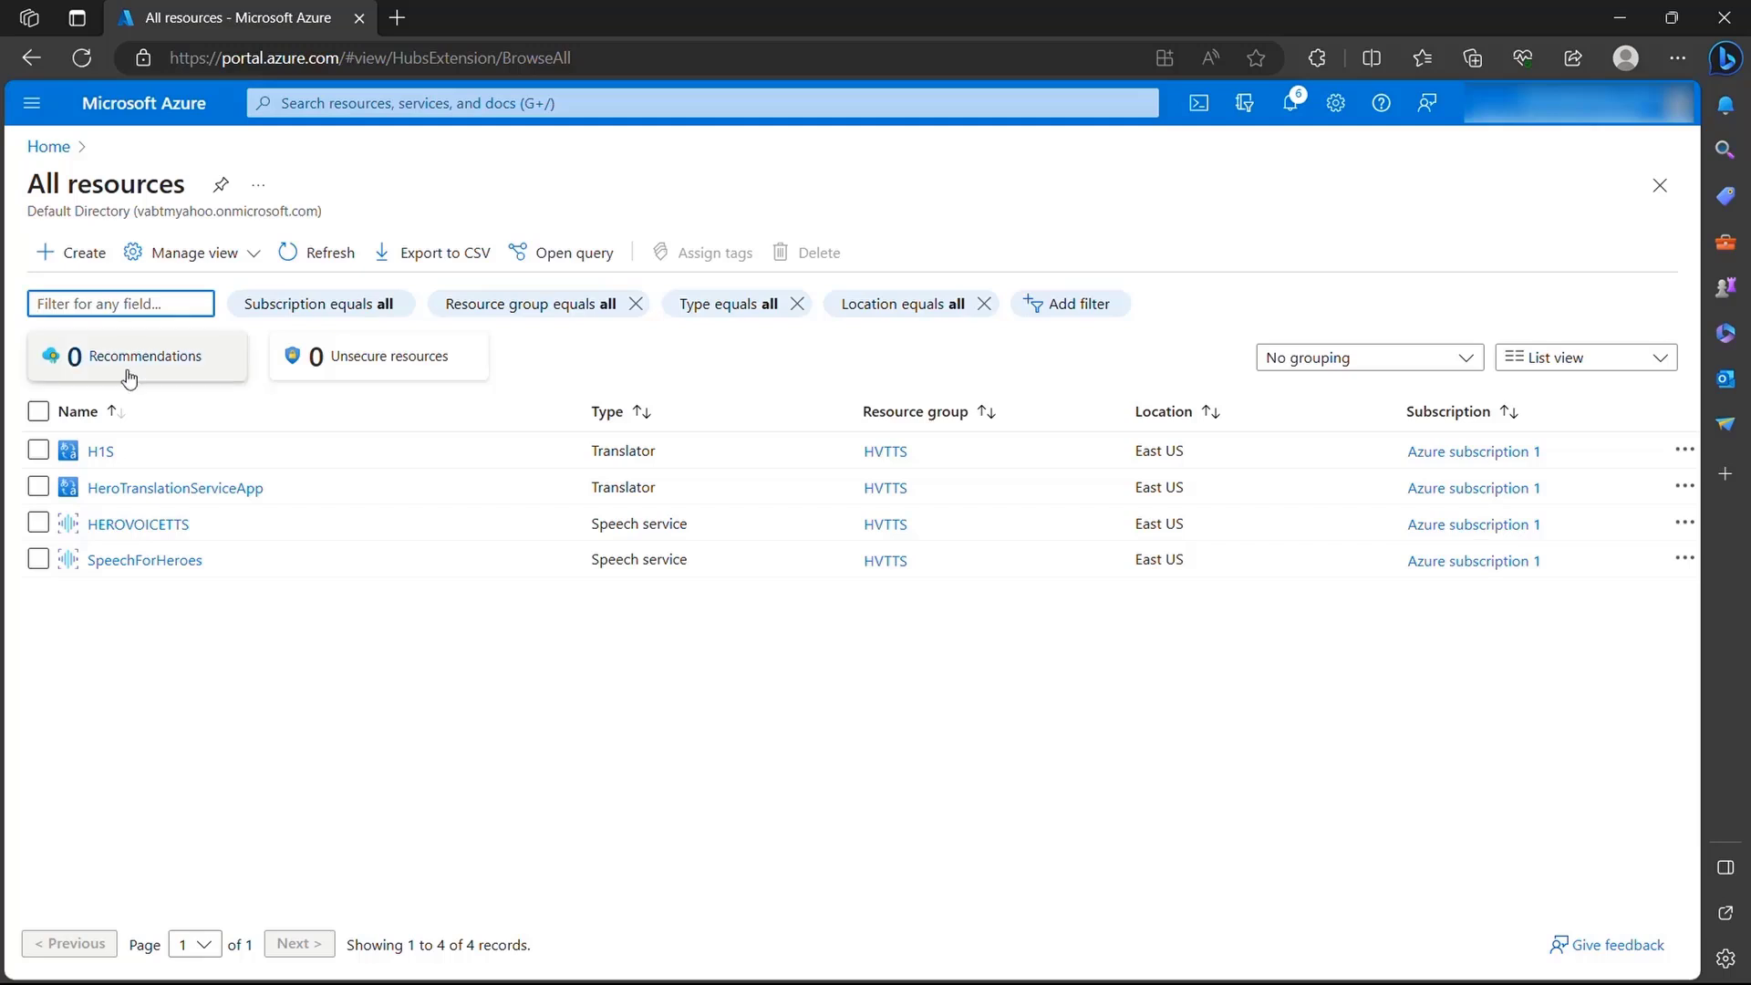
{"action": "left_click", "coordinate": [137, 487]}
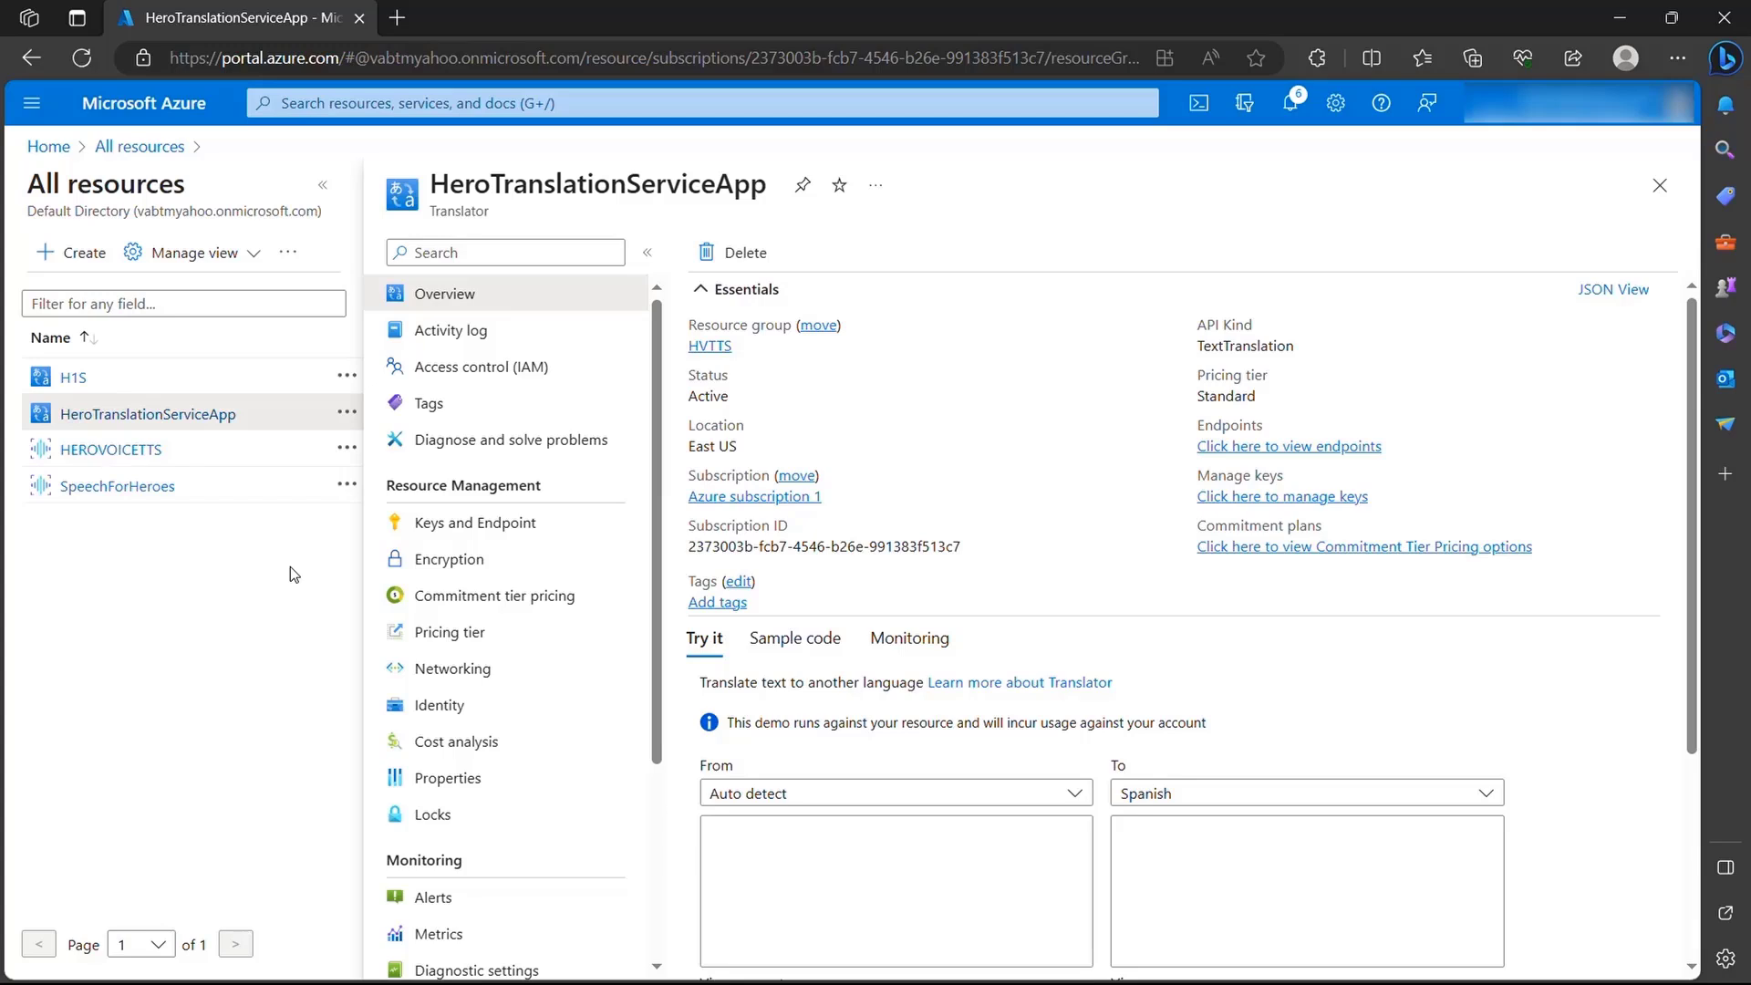
{"action": "left_click", "coordinate": [504, 524]}
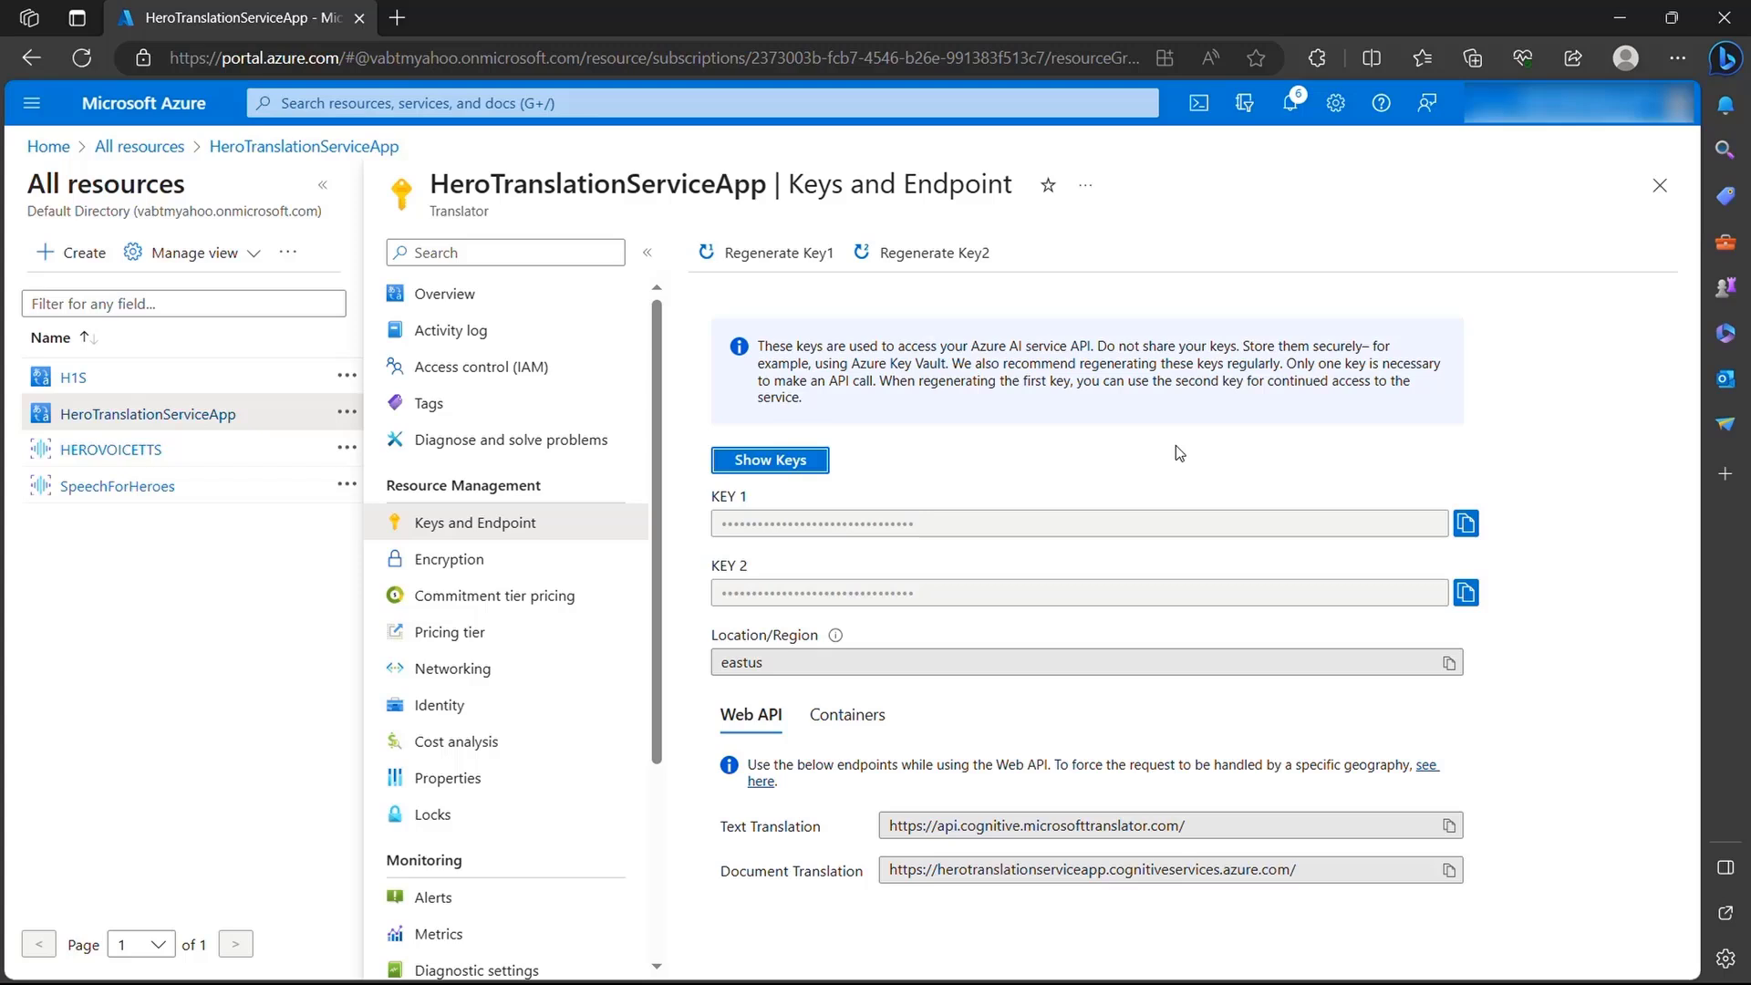